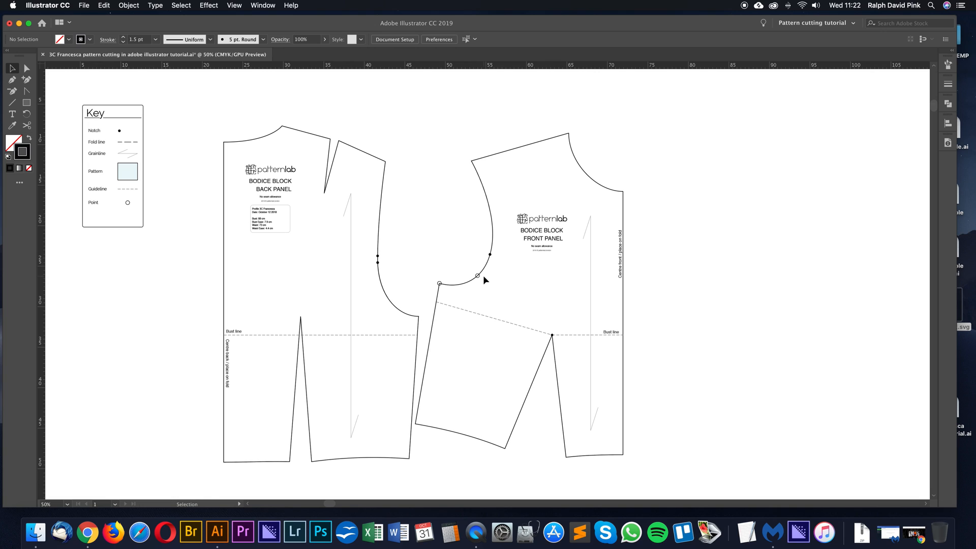
Draw a multi-point practice path with the Pen tool in the space between the back and front panels and delete it.
left_click(448, 245)
key("super+plus")
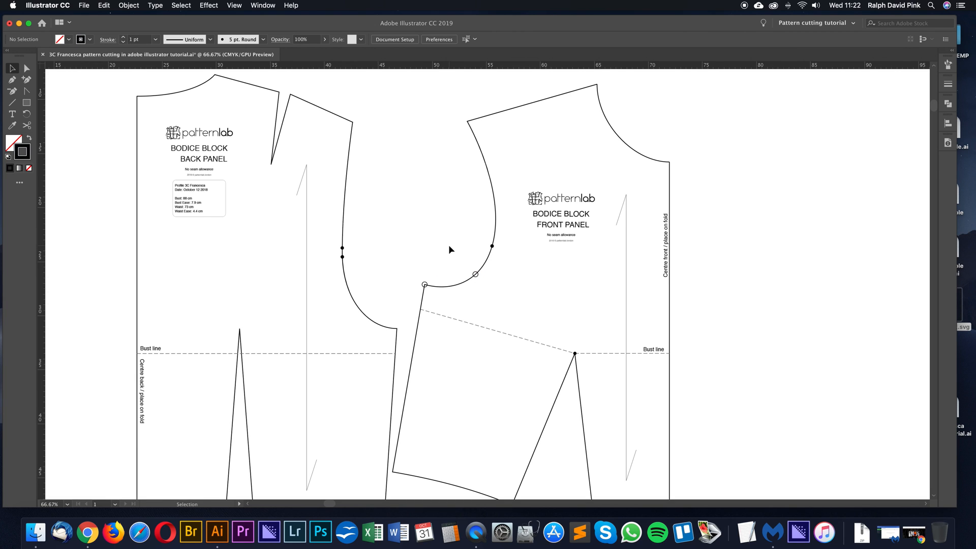
scroll(449, 245, "up", 5)
scroll(448, 245, "left", 3)
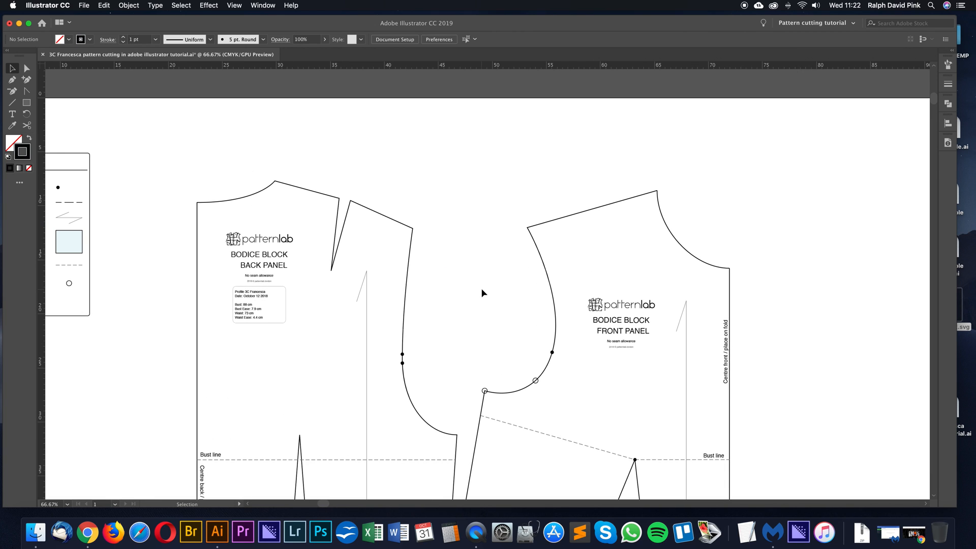
left_click_drag(482, 292, 469, 281)
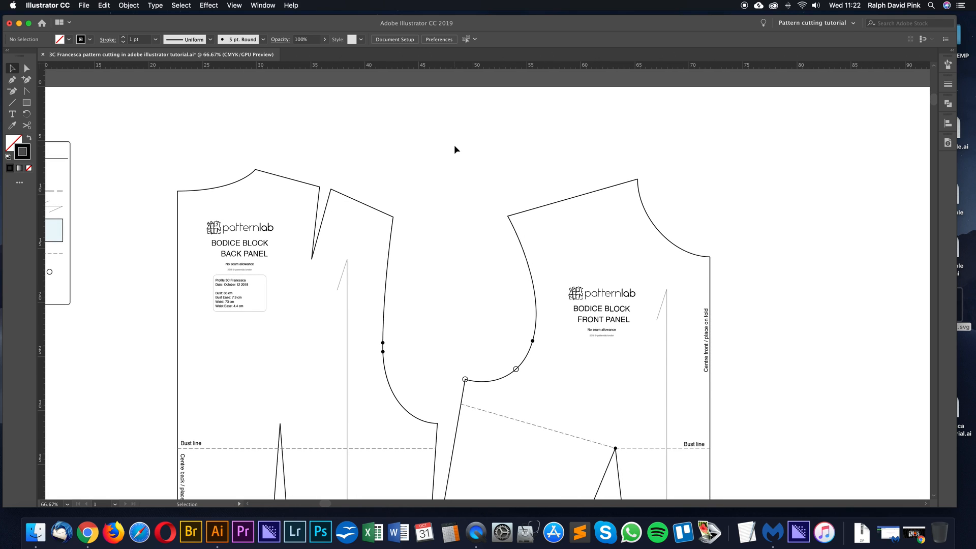
left_click(12, 80)
key("super+plus")
left_click_drag(408, 146, 422, 177)
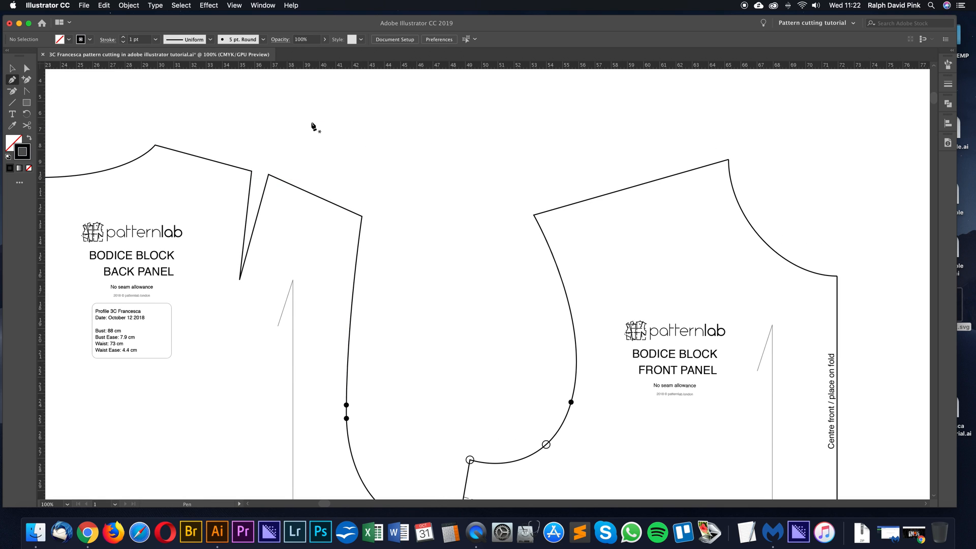
left_click(320, 109)
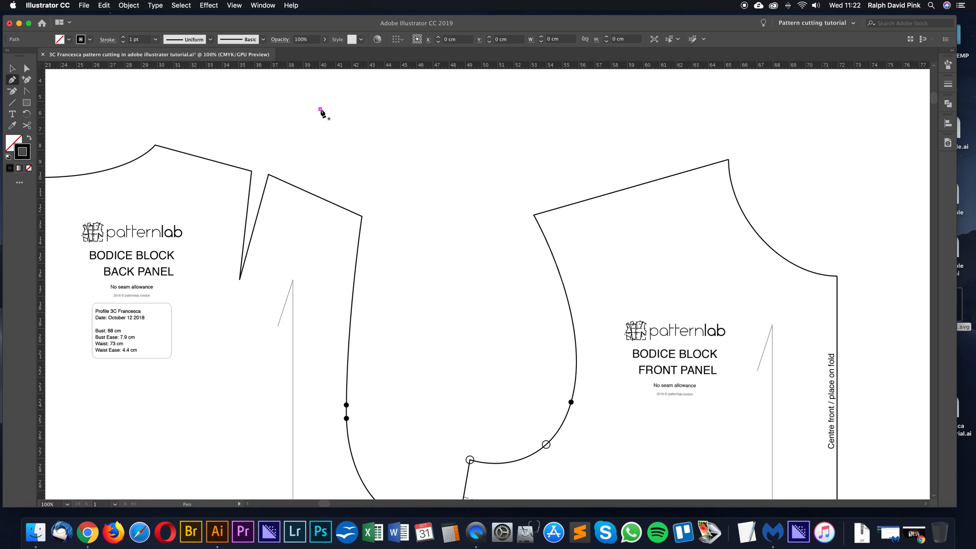
left_click(489, 221)
left_click(582, 134)
left_click(468, 132)
left_click(383, 245)
left_click(529, 296)
left_click(504, 187)
left_click(401, 150)
left_click(352, 179)
left_click(466, 203)
left_click(503, 151)
left_click(660, 163)
key("Delete")
Draw a closed four-sided shape about 5.5 cm across with the Pen tool between the two panels' shoulders.
left_click(409, 142)
left_click(499, 139)
left_click(504, 224)
left_click(413, 229)
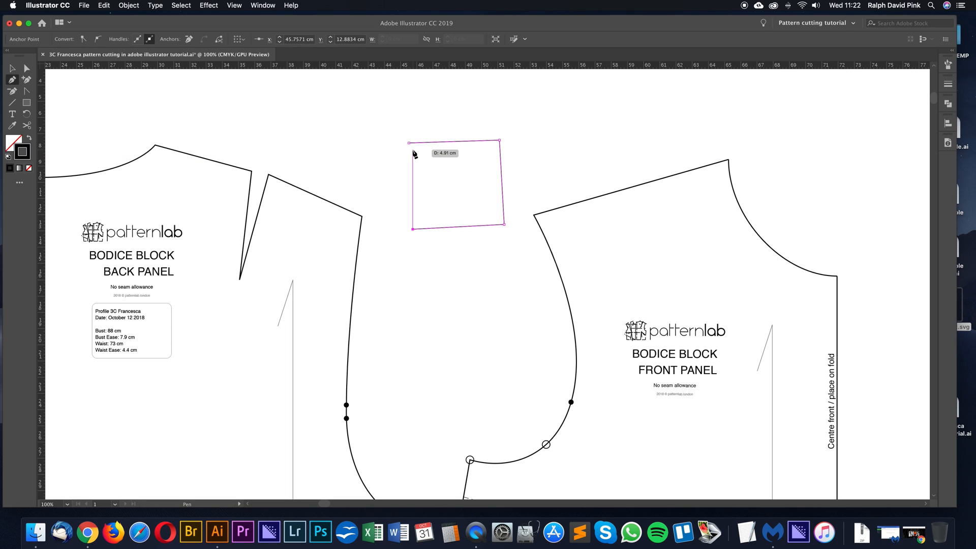
left_click(409, 145)
Draw a closed five-sided shape of straight segments overlapping the lower part of the four-sided practice shape.
left_click(387, 179)
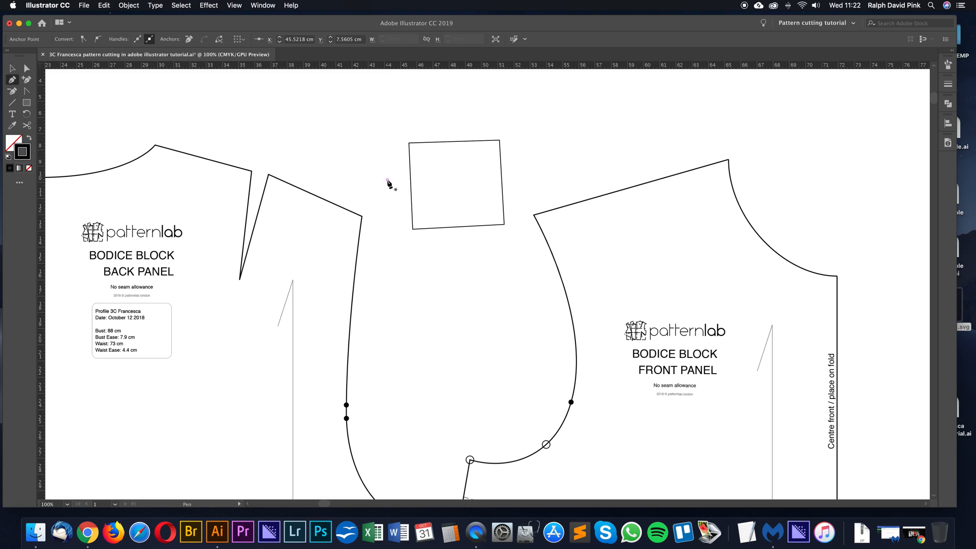
left_click(459, 175)
left_click(456, 288)
left_click(409, 234)
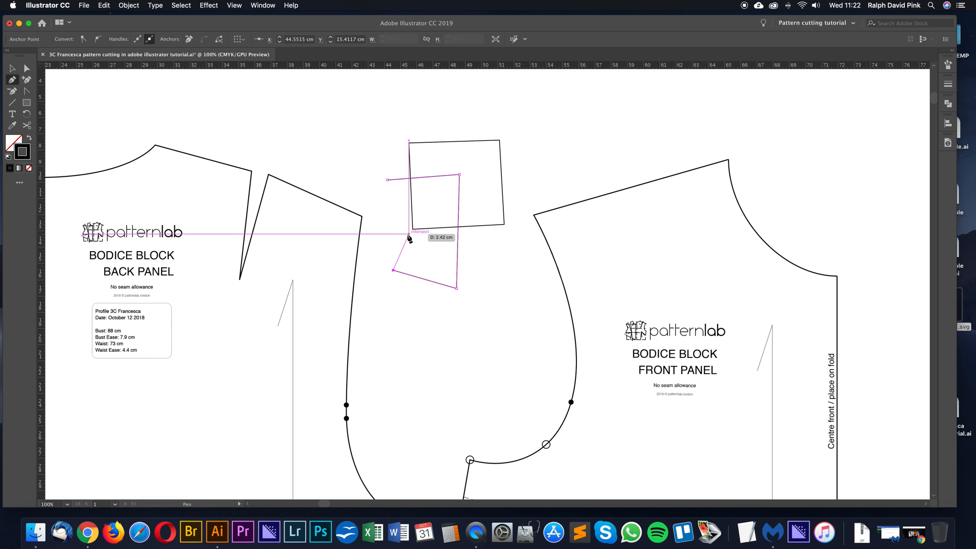
left_click(387, 180)
Delete both practice shapes between the back and front panels.
key("v")
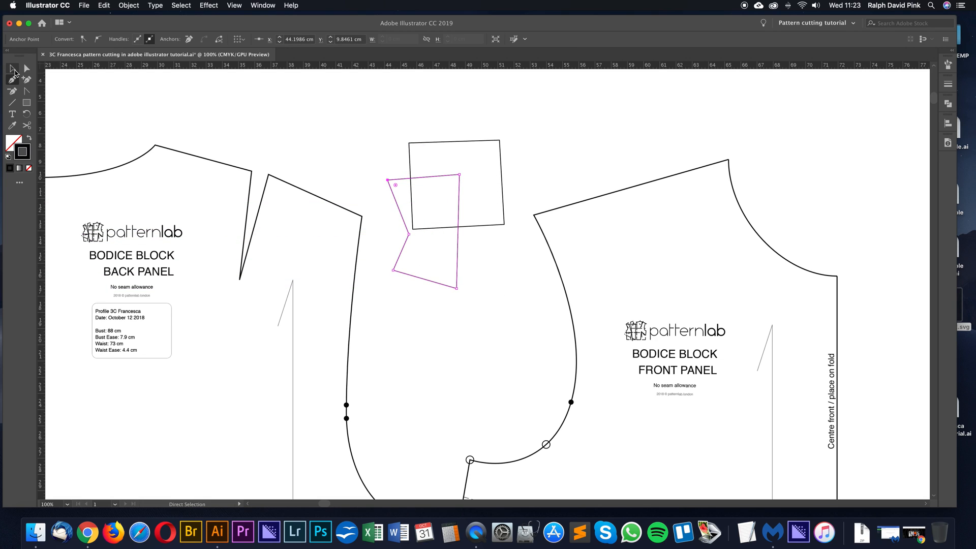
key("ctrl+a")
key("Delete")
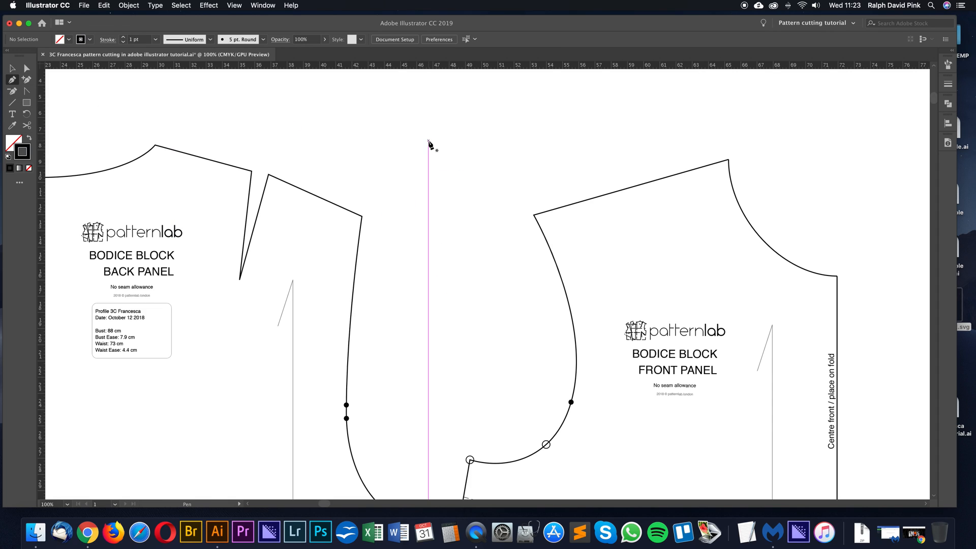
Draw a closed freeform path mixing curved and straight segments with the Pen tool between the two panels.
left_click(388, 145)
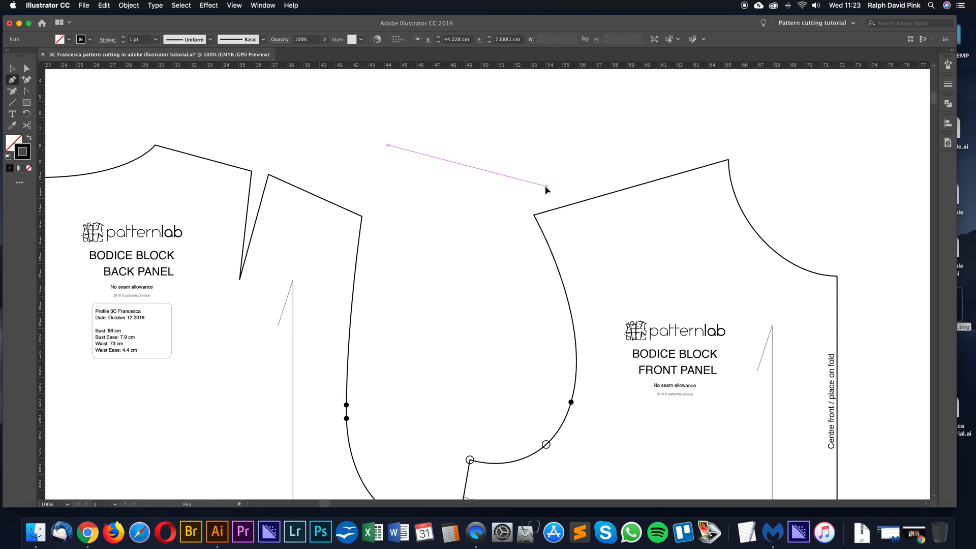
left_click_drag(567, 192, 573, 165)
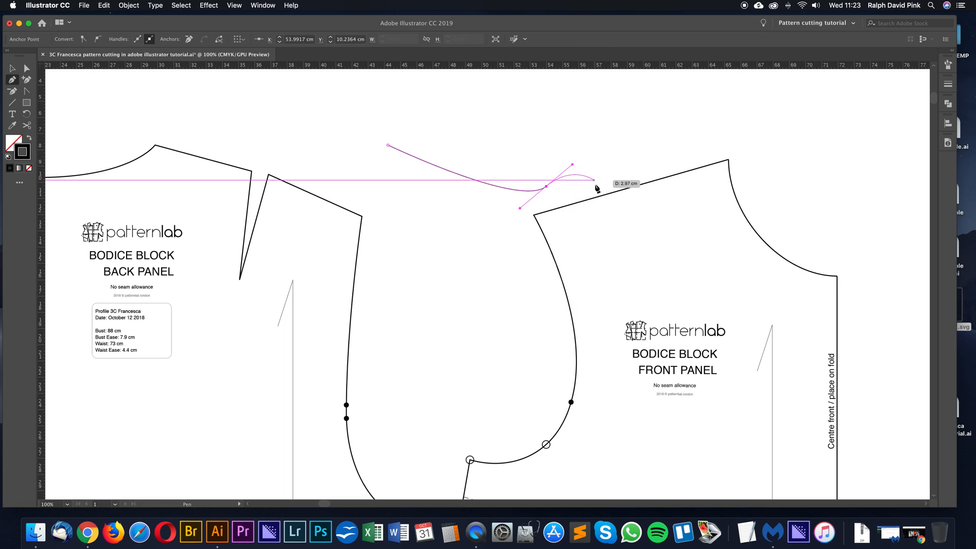
left_click(660, 212)
left_click_drag(530, 284, 466, 306)
left_click(459, 218)
left_click(514, 290)
left_click_drag(533, 364, 477, 413)
left_click(493, 388)
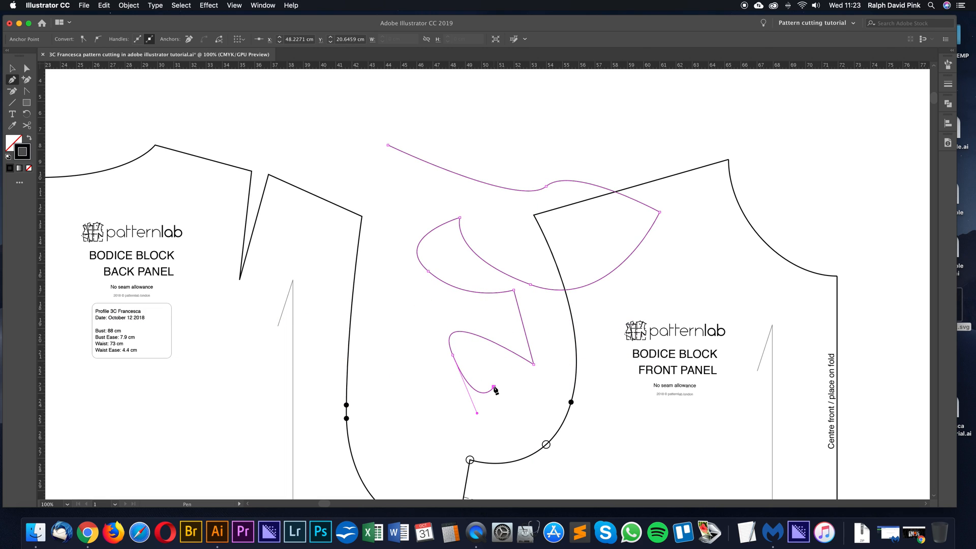
left_click(546, 385)
left_click(554, 354)
left_click(509, 320)
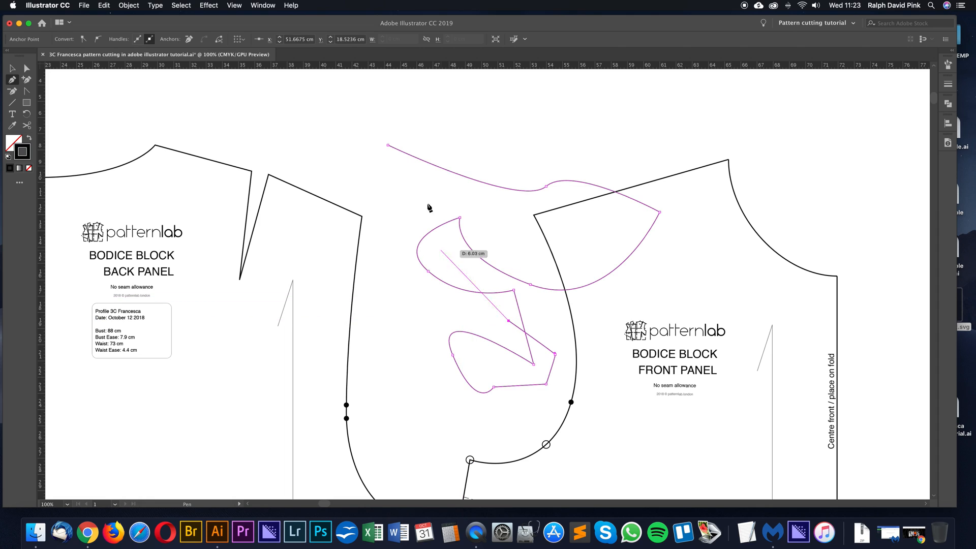
left_click(388, 145)
Select the curved practice path and delete it.
left_click(13, 68)
left_click(258, 97)
left_click(427, 201)
key("Delete")
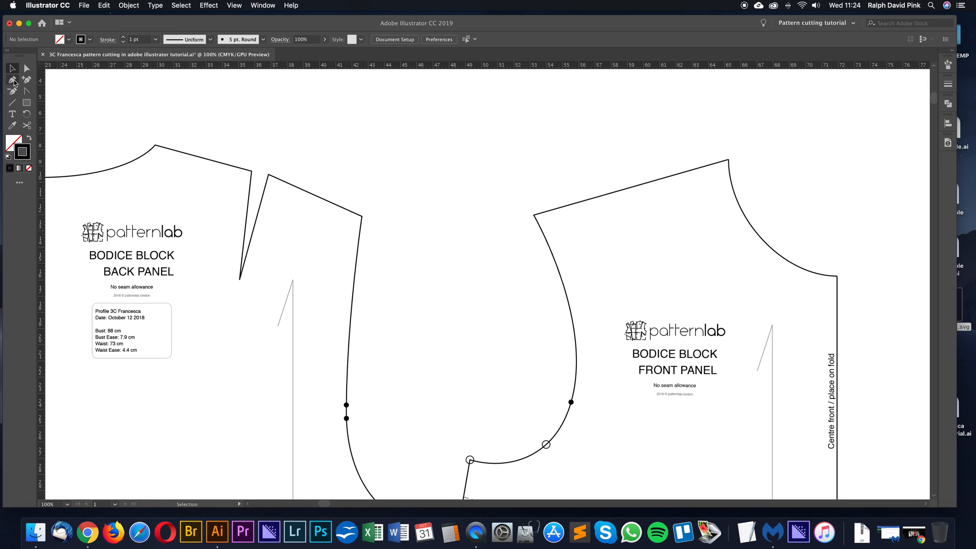
Draw a closed six-point shape about 7.8 by 5.9 cm between the panels, with a curved notch in one side, and deselect it.
left_click(362, 113)
left_click(489, 113)
left_click(470, 209)
left_click(370, 206)
left_click(369, 160)
left_click_drag(412, 152, 442, 173)
left_click(362, 113)
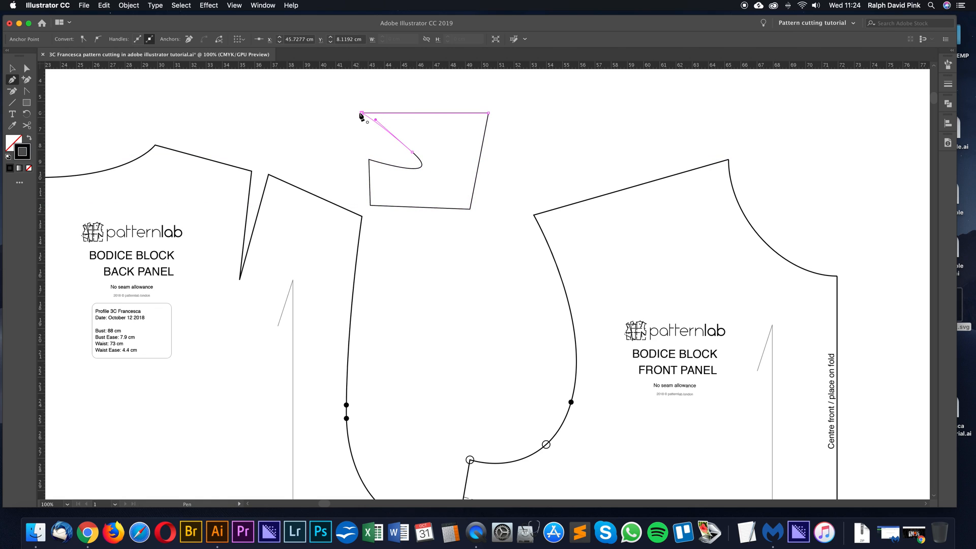
key("a")
left_click(346, 116)
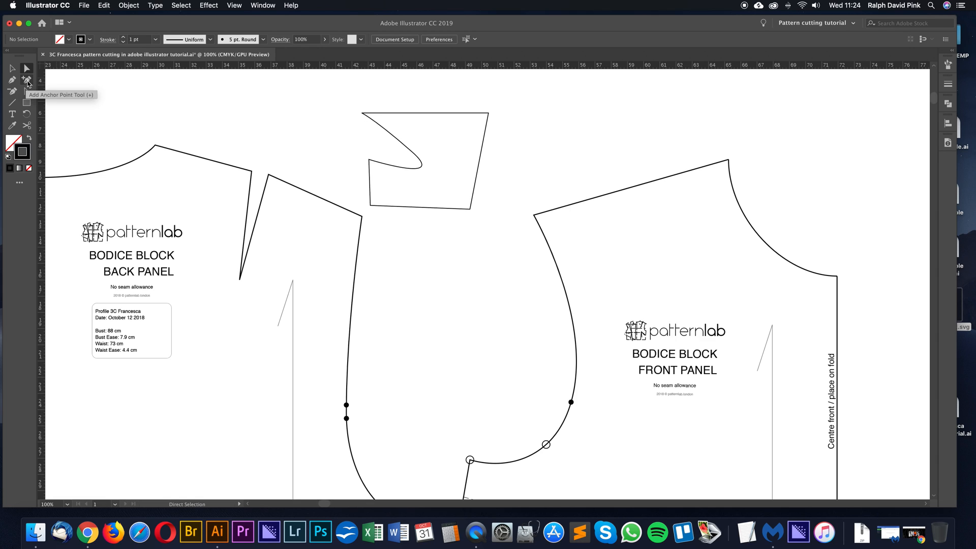
Add anchor points to the shape's horizontal upper edge and slanted side, pulling the upper one outward and the side one inward.
left_click(449, 113)
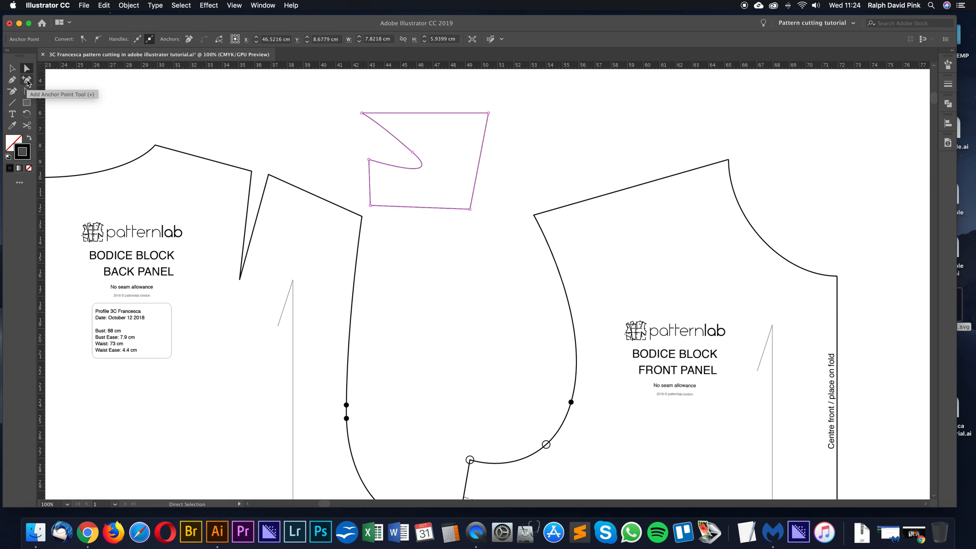
left_click(27, 80)
left_click(431, 113)
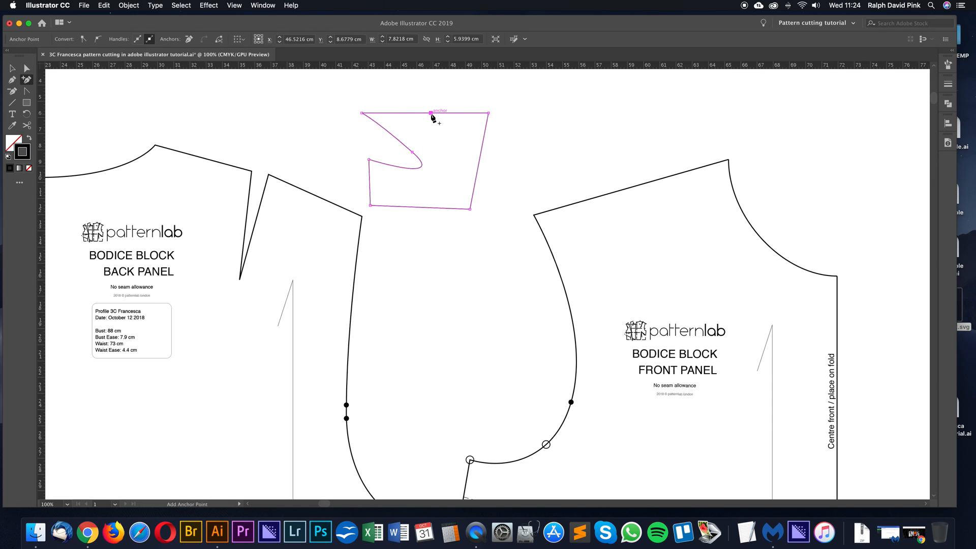
left_click(480, 157)
left_click(28, 68)
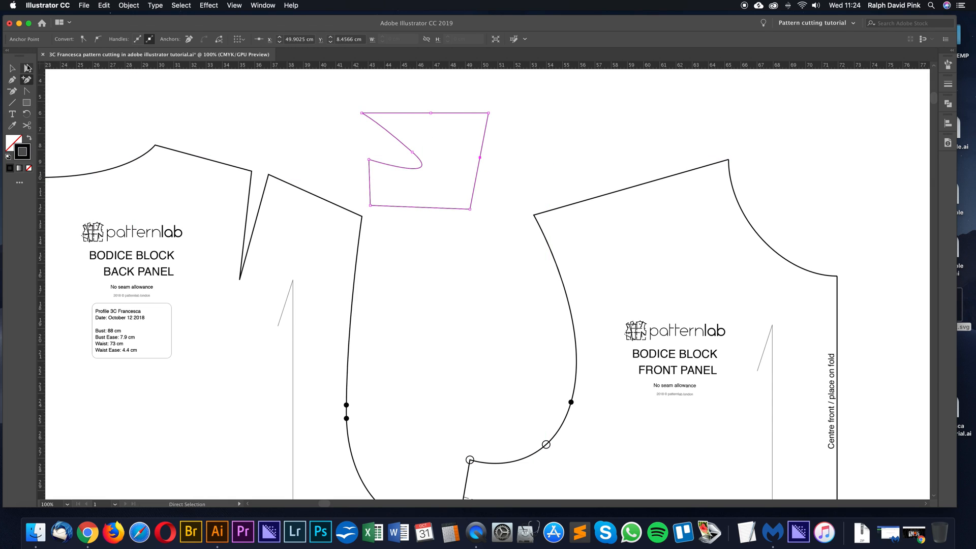
left_click_drag(480, 157, 440, 88)
Add an anchor point on the front panel's shoulder line, and undo a trial upward move of that point.
left_click(623, 193)
left_click(631, 188)
left_click_drag(632, 187, 624, 117)
key("super+z")
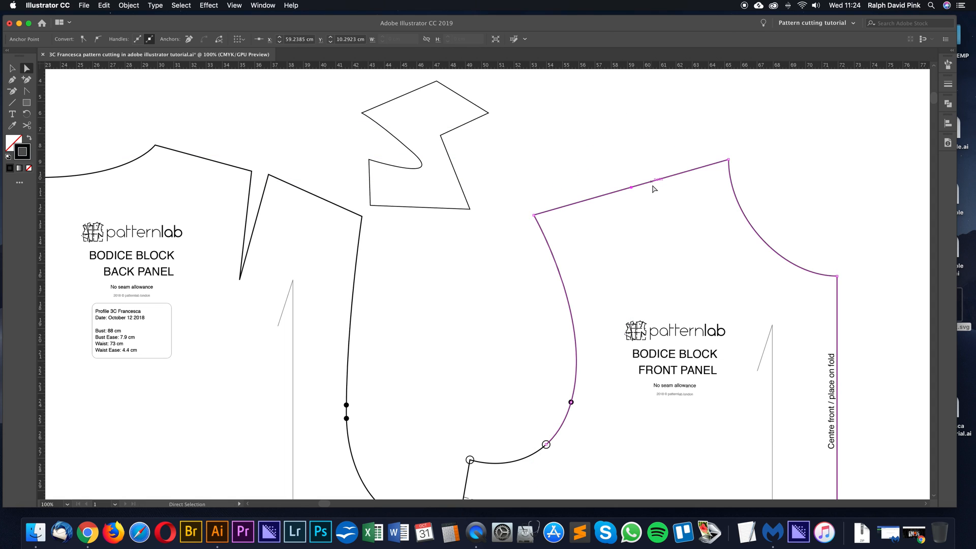
Remove five anchor points from the practice shape with the Delete Anchor Point tool to reduce it to a triangle.
scroll(660, 206, "down", 2)
scroll(510, 200, "up", 3)
scroll(510, 200, "left", 3)
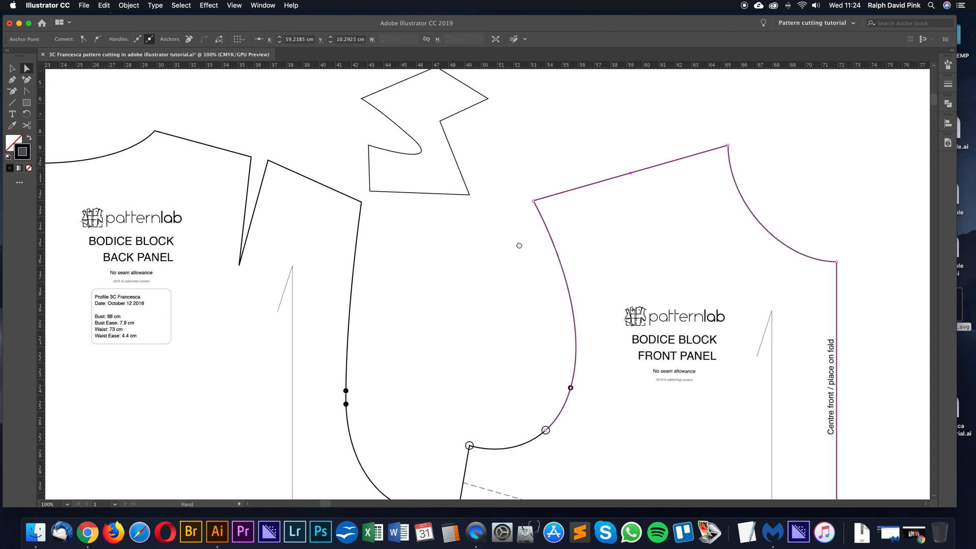
left_click(546, 113)
left_click_drag(392, 189, 392, 188)
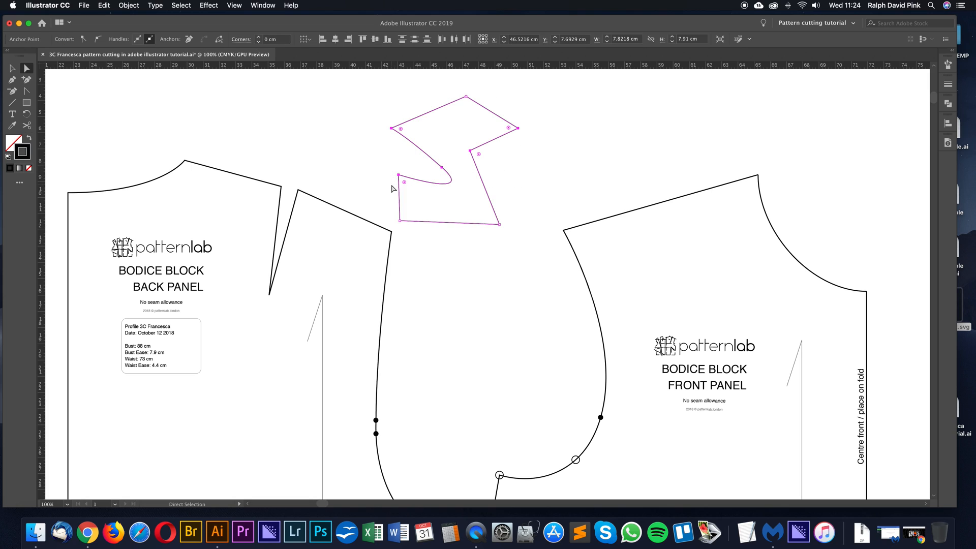
left_click(407, 160)
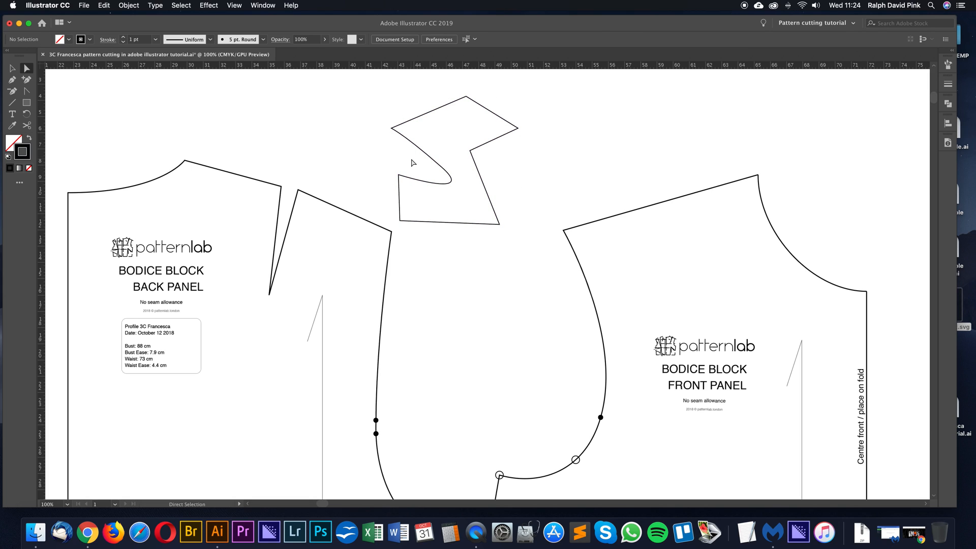
left_click(14, 92)
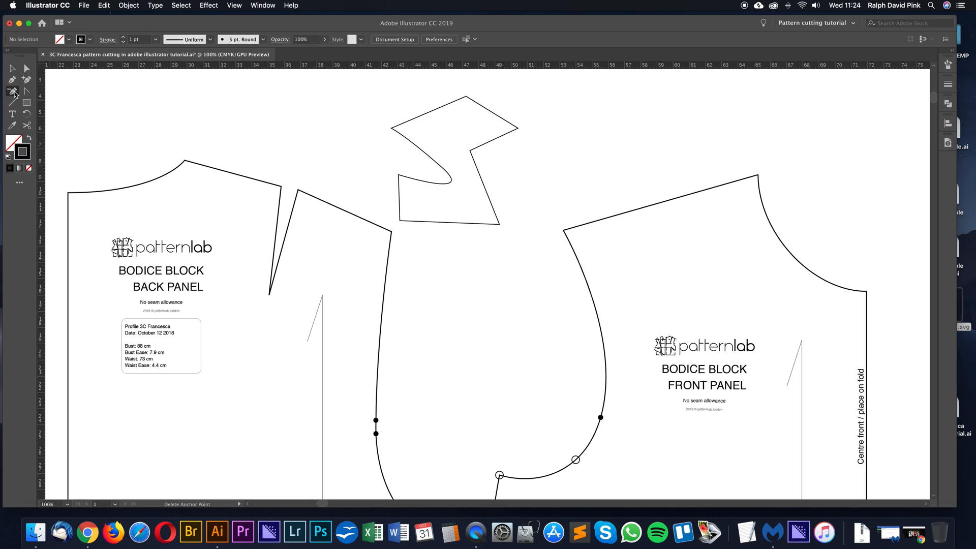
left_click(470, 151)
left_click(519, 129)
left_click(467, 97)
left_click(392, 129)
left_click(441, 168)
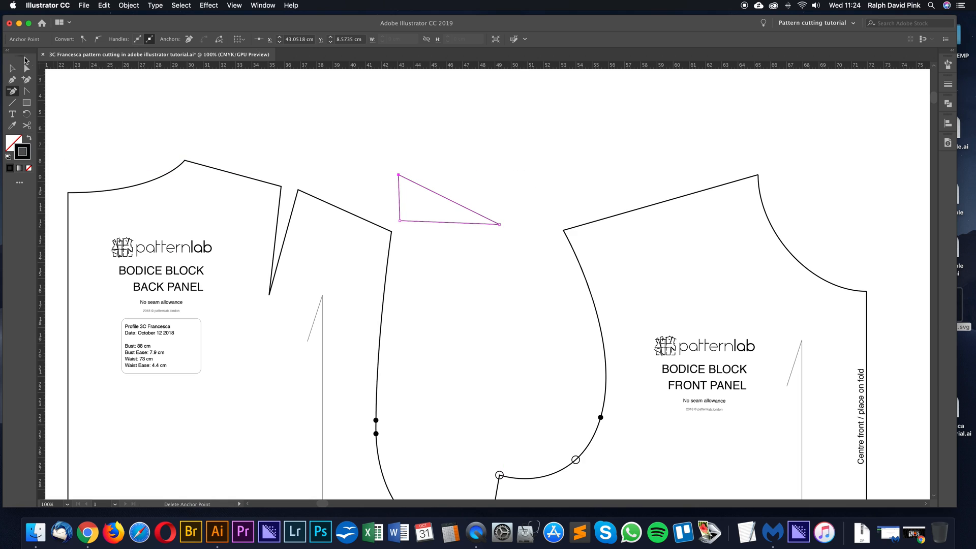
Add an anchor point to the triangle's longest side and pull it outward, and pull a second new point inward on the upper edge.
left_click(27, 82)
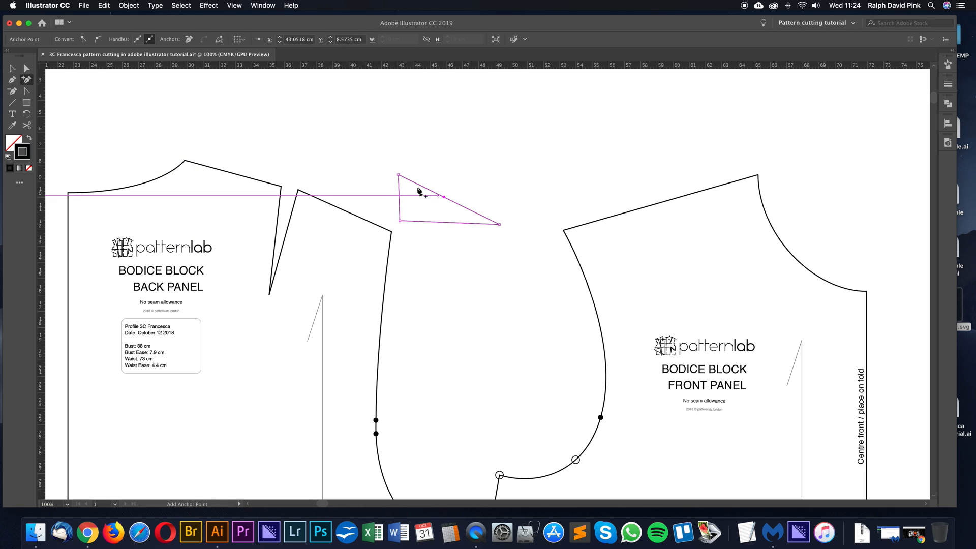
left_click_drag(445, 198, 523, 108)
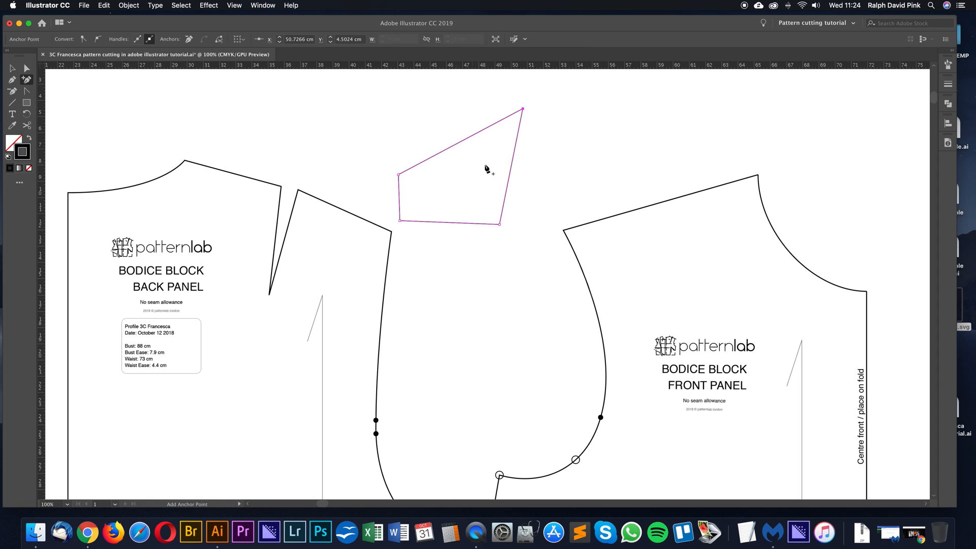
left_click(456, 143)
left_click_drag(456, 144, 466, 178)
left_click(256, 124)
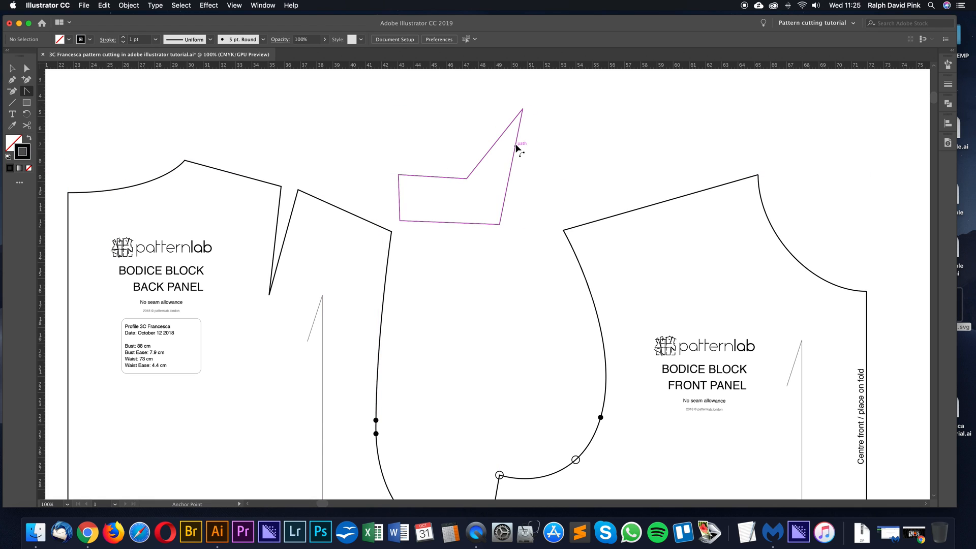
Convert the practice shape's inner, upper and lower corner points to smooth curves with the Anchor Point tool.
left_click_drag(515, 147, 555, 149)
key("super+z")
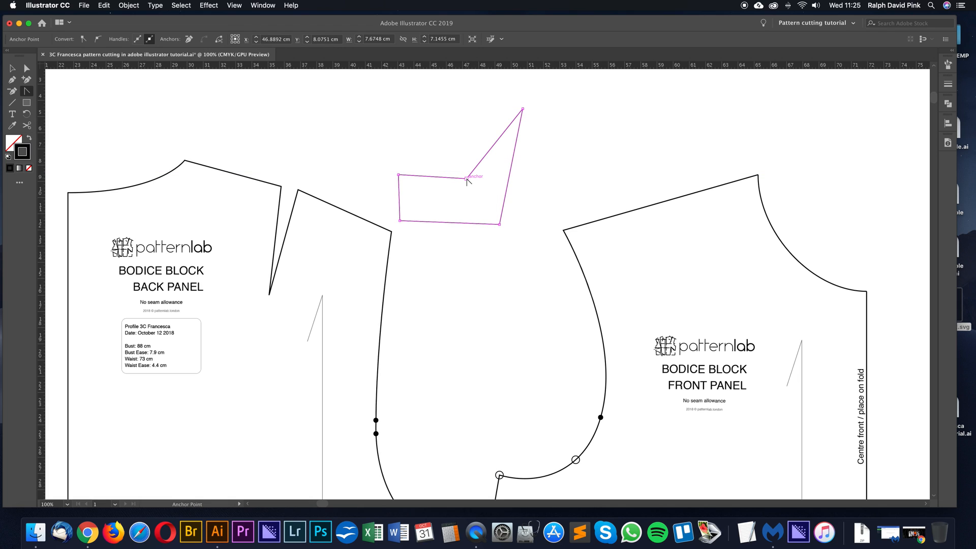
left_click_drag(467, 180, 486, 155)
left_click_drag(470, 210, 523, 184)
left_click_drag(522, 109, 596, 133)
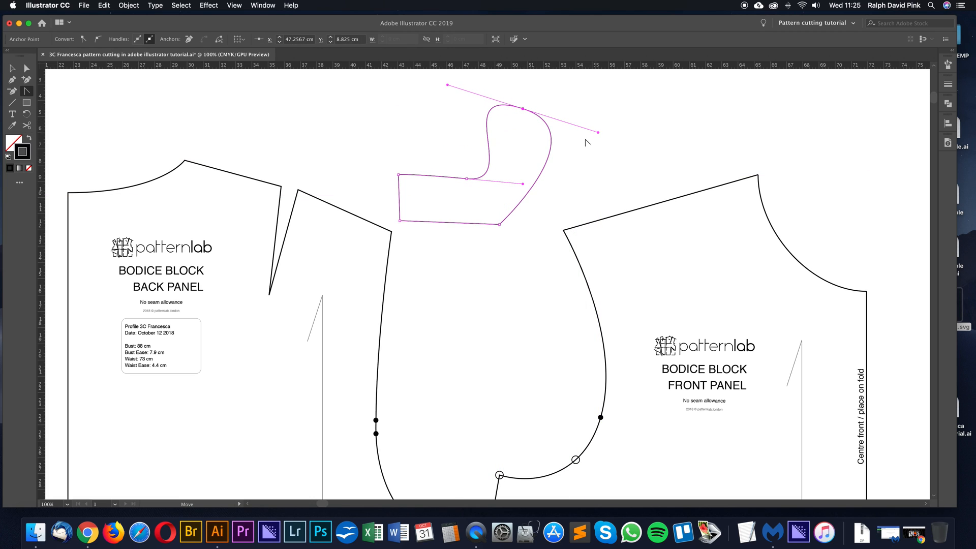
left_click_drag(499, 223, 458, 254)
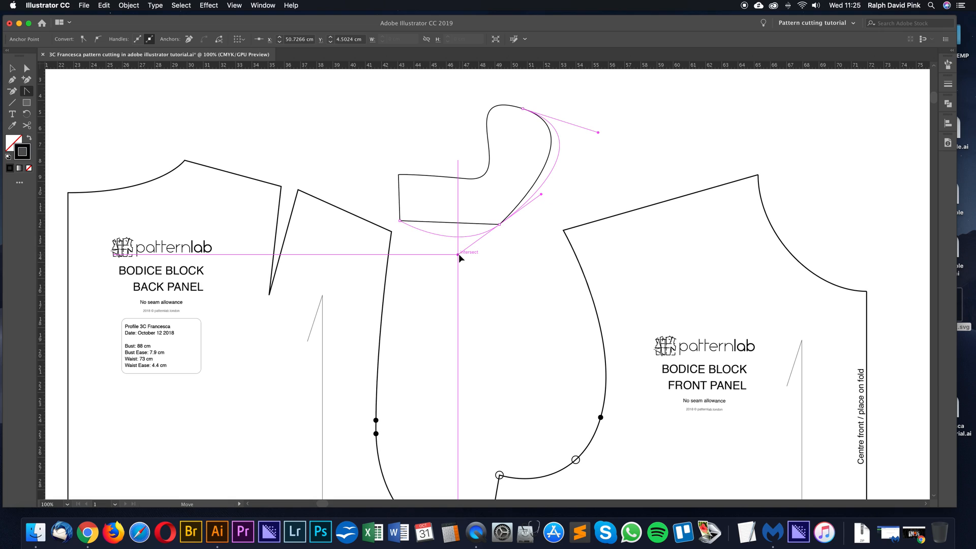
Reshape the curves at the shape's upper point by moving its two direction handles independently.
left_click(27, 92)
left_click_drag(599, 133, 630, 132)
left_click(503, 105)
left_click_drag(447, 85, 598, 89)
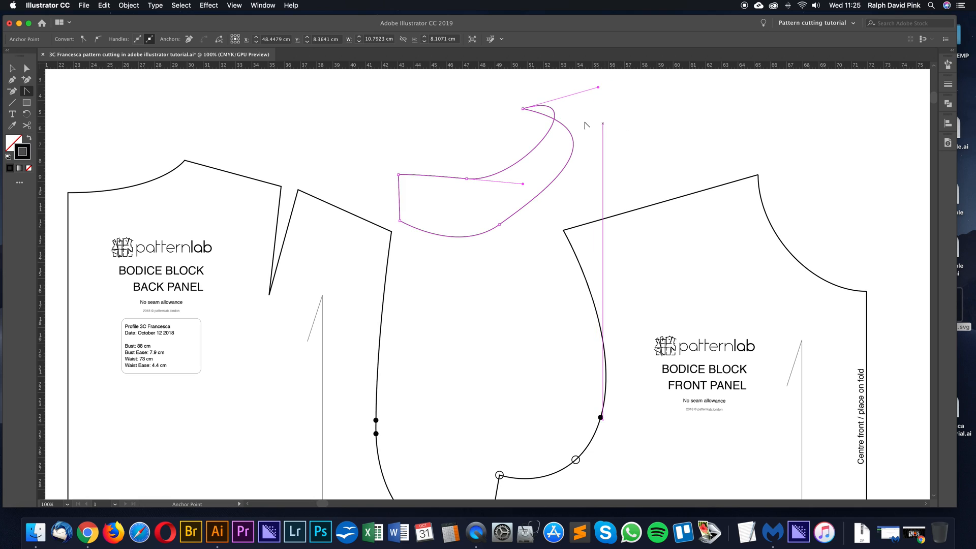
Reset the shape's upper point to a corner and pull new direction handles out of it.
left_click(523, 109)
left_click_drag(524, 110, 603, 125)
left_click(523, 108)
mouse_move(523, 109)
left_mouse_down()
mouse_move(612, 127)
mouse_move(613, 105)
mouse_move(519, 94)
left_mouse_up()
Redirect the direction handles at both ends of the curve between the shape's upper and lower points.
left_click_drag(513, 146, 436, 105)
left_click_drag(541, 194, 477, 195)
left_click_drag(412, 210, 373, 275)
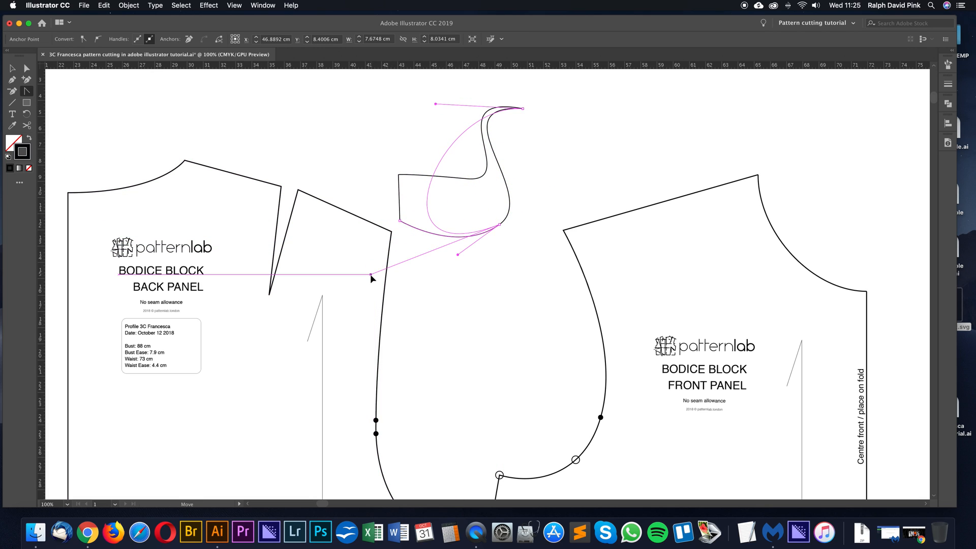
Select the whole curved practice shape between the panels and delete it.
left_click_drag(430, 107, 534, 217)
key("Delete")
key("Delete")
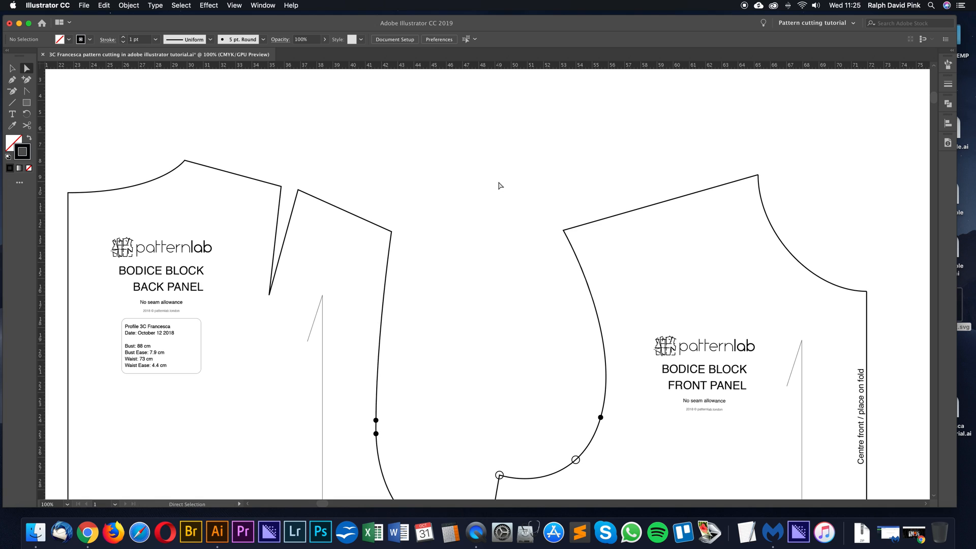
Place a copy of the key's point marker on the front panel's outer shoulder tip.
key("super+minus")
mouse_move(503, 187)
left_mouse_down()
mouse_move(400, 145)
mouse_move(490, 195)
left_mouse_up()
key("super+plus")
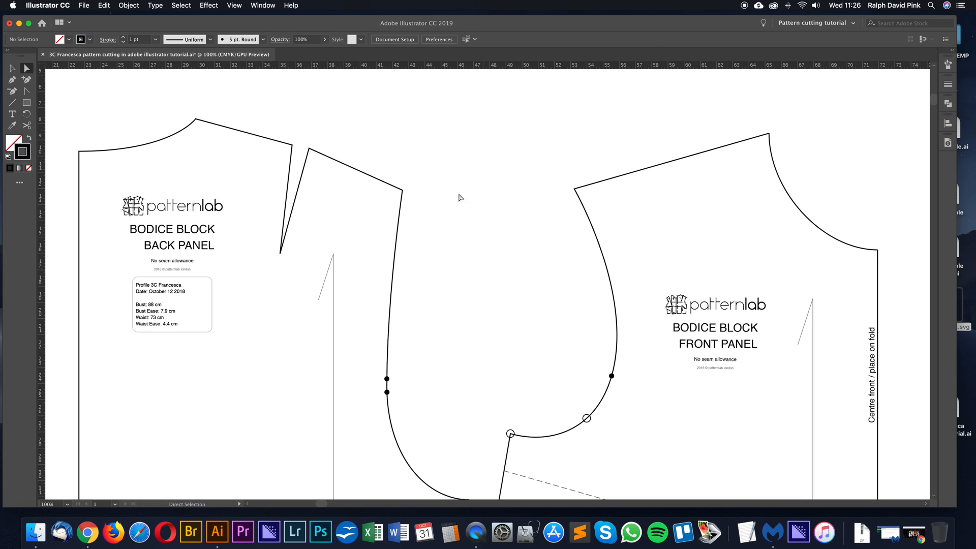
scroll(89, 264, "left", 8)
key("v")
left_click(89, 264)
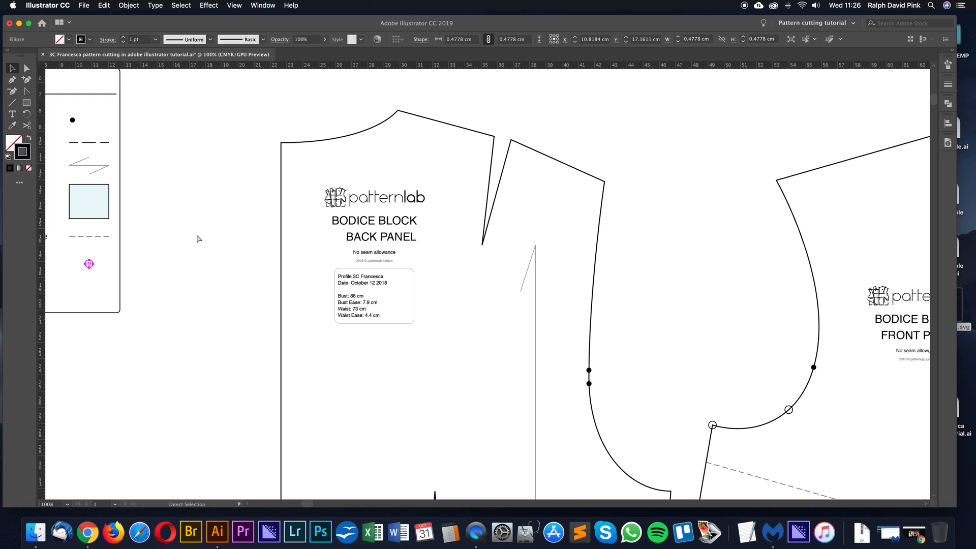
scroll(610, 224, "right", 14)
left_click_drag(484, 280, 438, 181)
Copy the marker 5.5 cm horizontally with 0 vertical offset, and rotate the copy about the shoulder tip onto the front shoulder line.
key("Return")
type("5.5")
key("Tab")
type("0")
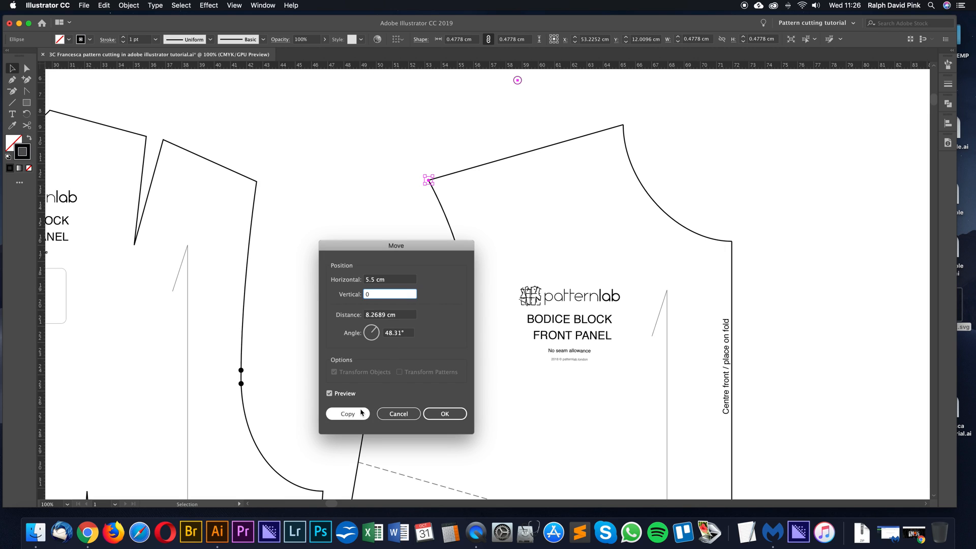
left_click(363, 411)
key("r")
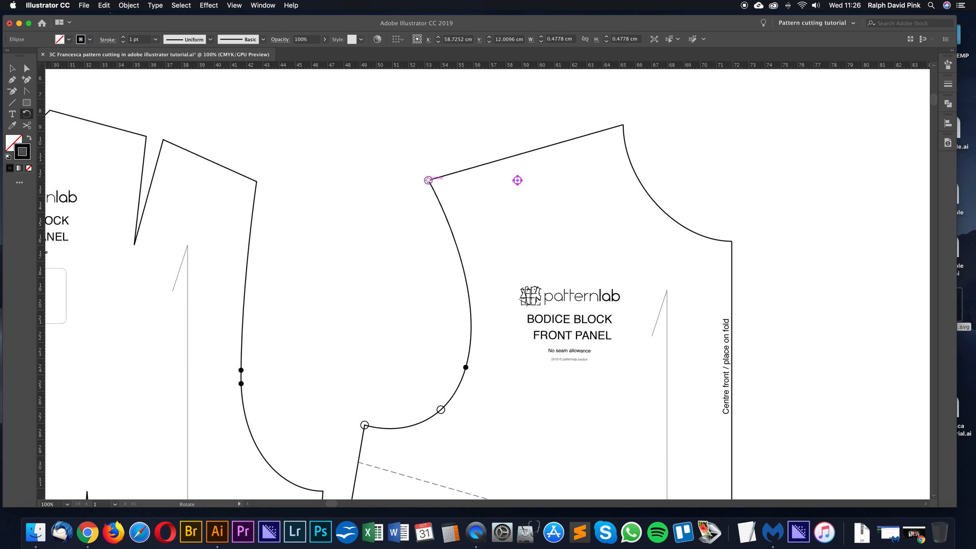
left_click_drag(517, 178, 516, 177)
Copy the shoulder-line marker to the front panel's centre front neck point, and place another copy 2 cm vertically below it.
left_click_drag(604, 200, 476, 175)
key("v")
left_click(124, 89)
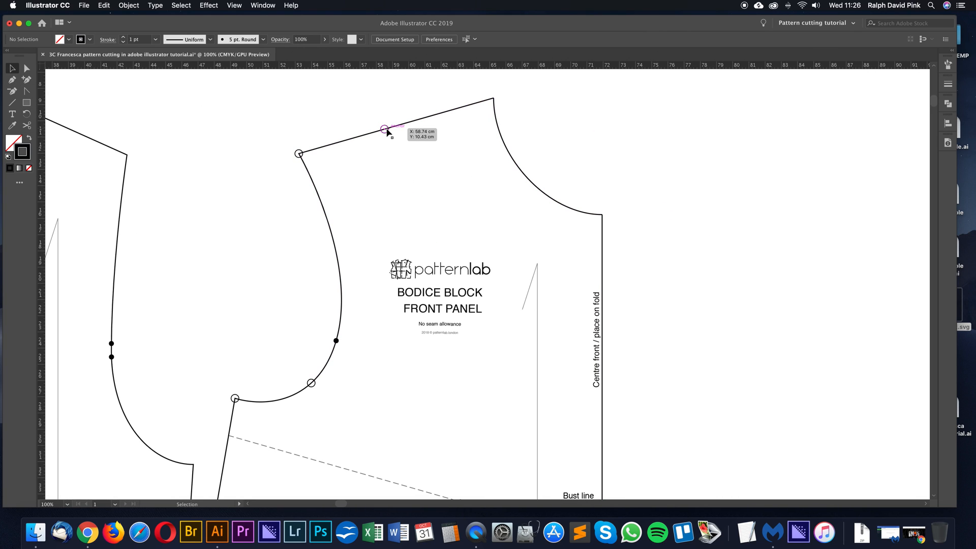
left_click_drag(384, 130, 605, 220)
key("Return")
key("Tab")
left_click(348, 413)
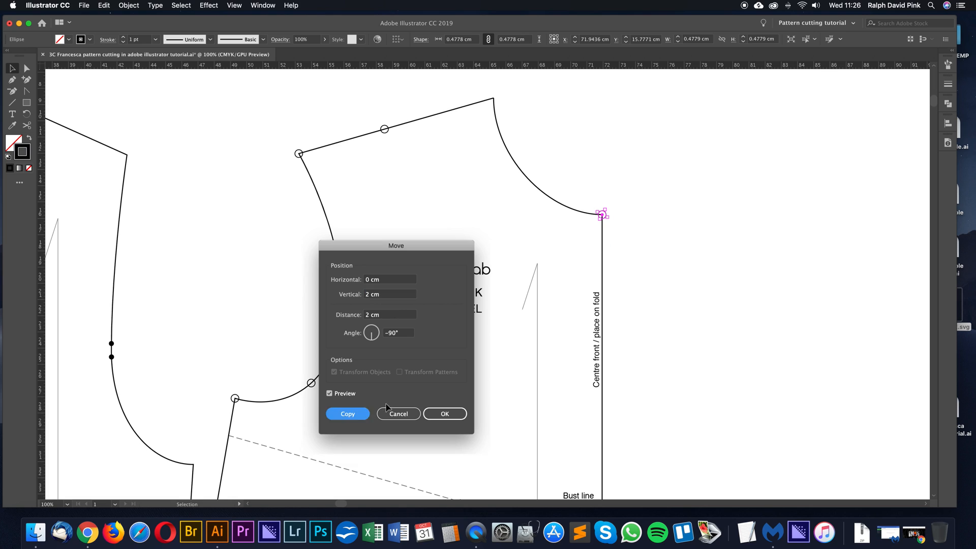
left_click(650, 204)
Draw a curved front neckline with the Pen tool from the shoulder-line marker to the lower centre front marker, using a horizontal direction handle.
left_click_drag(333, 242, 420, 253)
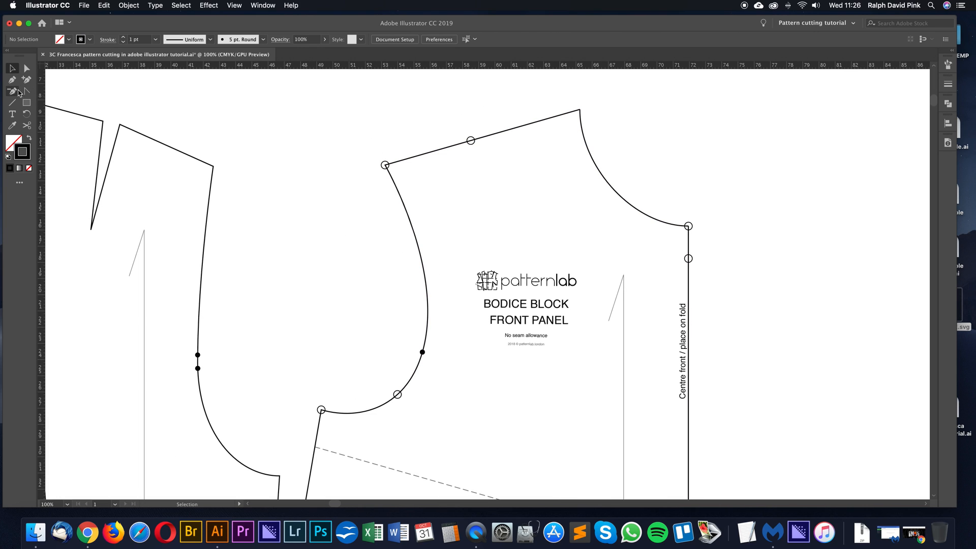
left_click(471, 141)
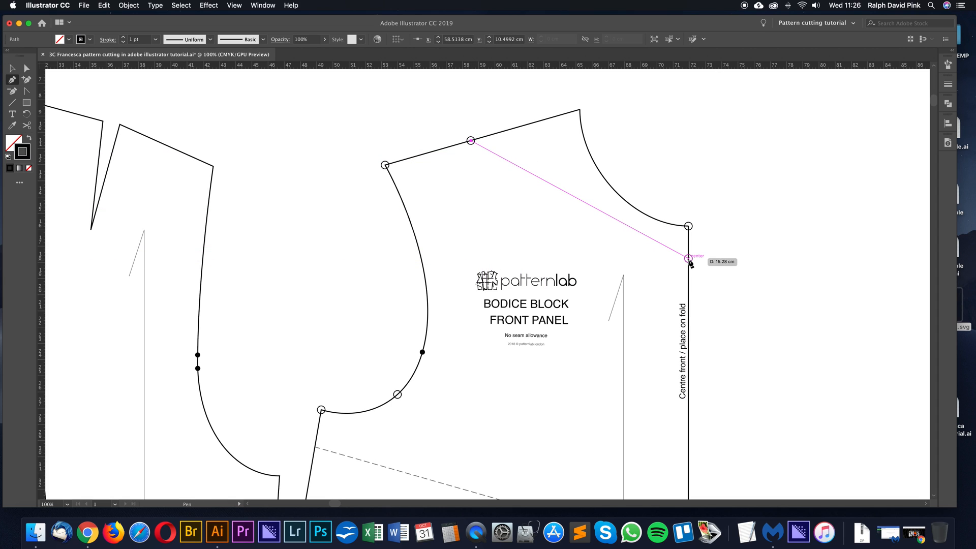
left_click_drag(688, 258, 796, 258)
key("shift")
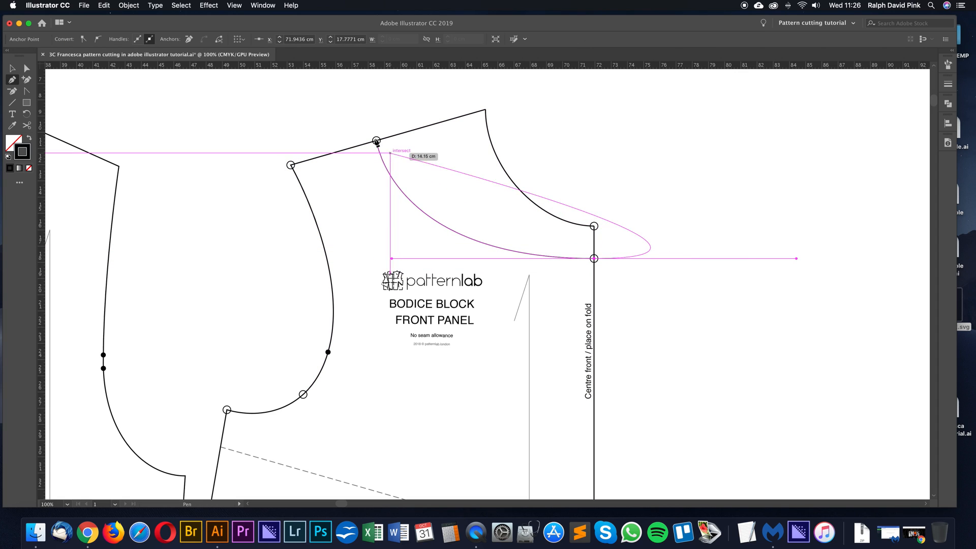
left_click_drag(376, 141, 32, 73)
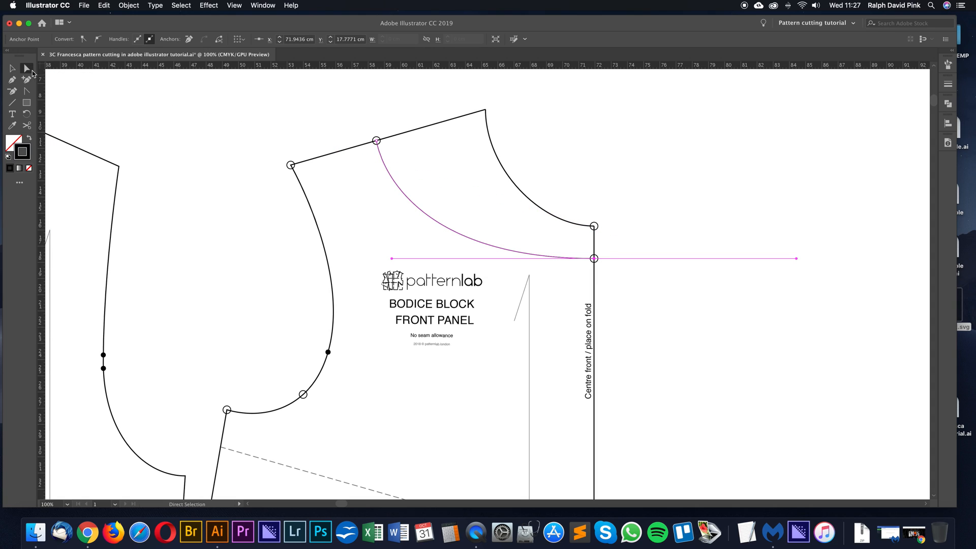
left_click(601, 209)
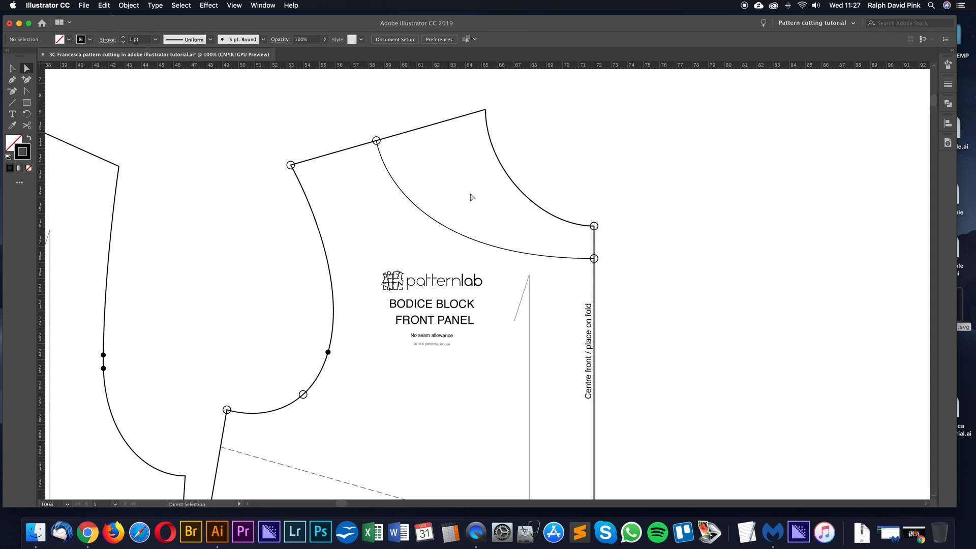
Copy the two front shoulder markers and position the pasted pair at the back panel's outer shoulder tip.
left_click(27, 93)
left_click_drag(481, 248, 416, 261)
left_click(186, 214)
left_click_drag(186, 214, 575, 257)
left_click_drag(567, 221, 508, 209)
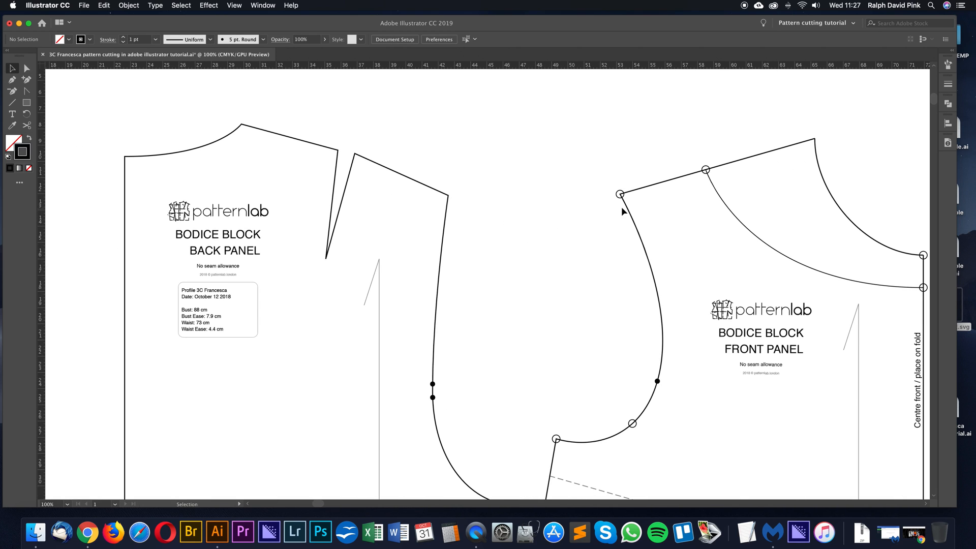
left_click(706, 170, "shift")
key("super+c")
key("super+v")
left_click_drag(527, 269, 449, 199)
Rotate the pasted marker pair about the back shoulder tip to align it with the back shoulder line.
left_click(27, 114)
left_click_drag(364, 222, 463, 163)
left_click(15, 70)
left_click(387, 142)
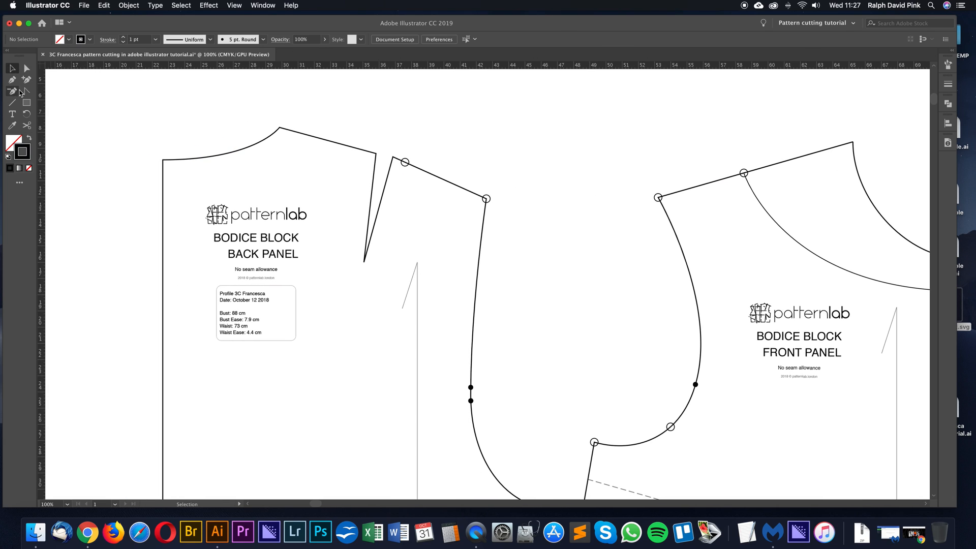
Draw a straight line from the back neck-shoulder point to the shoulder tip and rotate the inner marker onto it.
left_click_drag(281, 128, 486, 199)
key("a")
left_click(405, 162)
key("r")
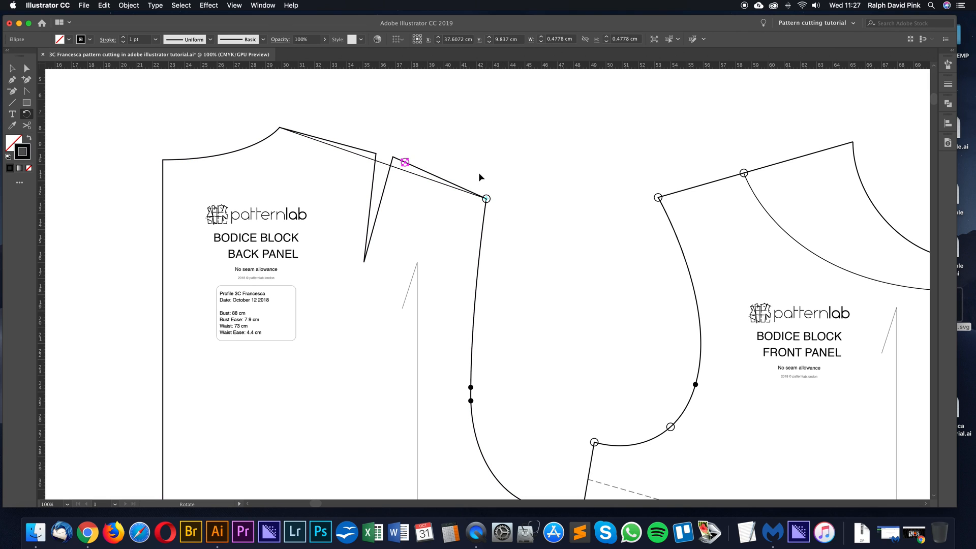
left_click_drag(405, 162, 402, 169)
key("super+shift+a")
Cut the back outline at the shoulder tip and neck-shoulder point with Scissors, and delete the original shoulder section with its dart.
key("a")
left_click(418, 169)
key("c")
left_click(486, 199)
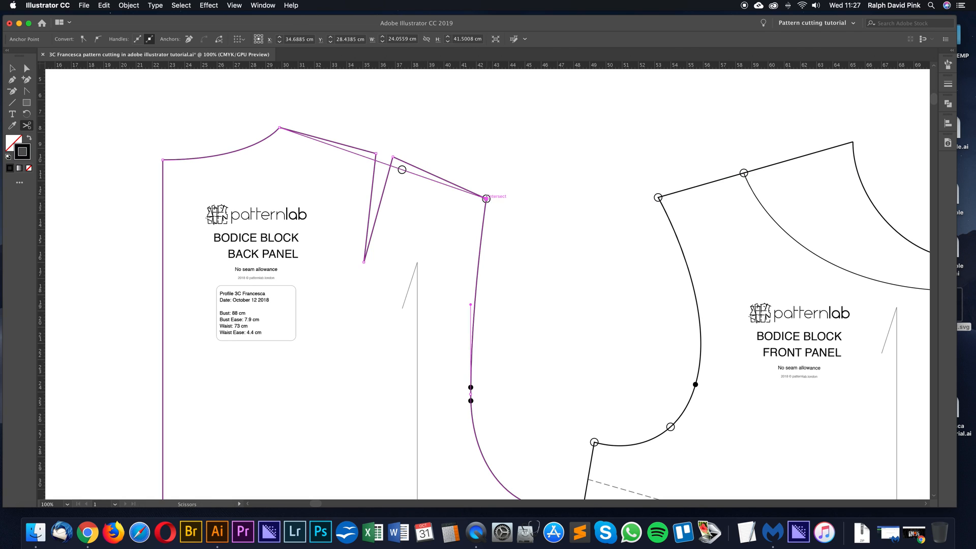
left_click(280, 128)
key("a")
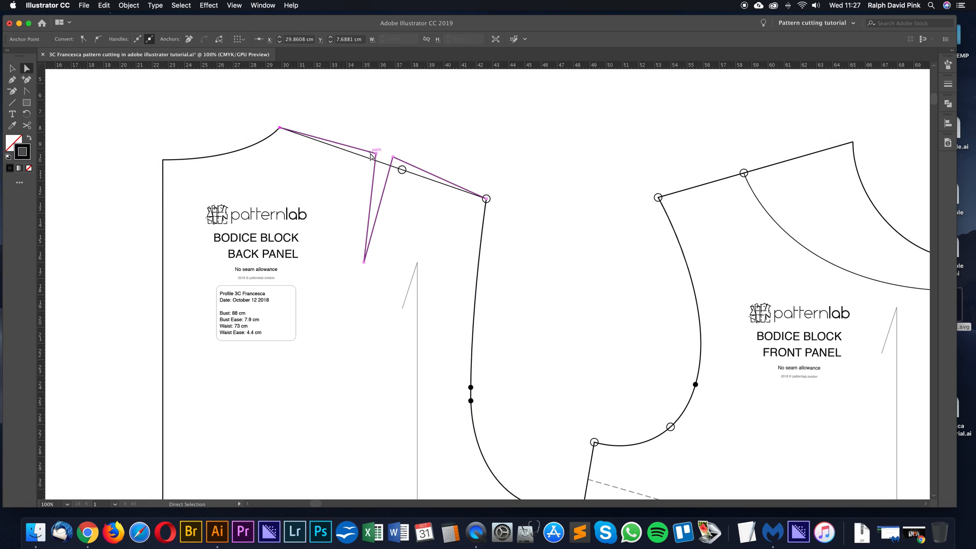
key("Delete")
key("Delete")
Group the open back outline with the new shoulder line and merge them using Unite.
left_click_drag(442, 161, 453, 158)
left_click_drag(314, 119, 281, 133)
right_click(320, 117)
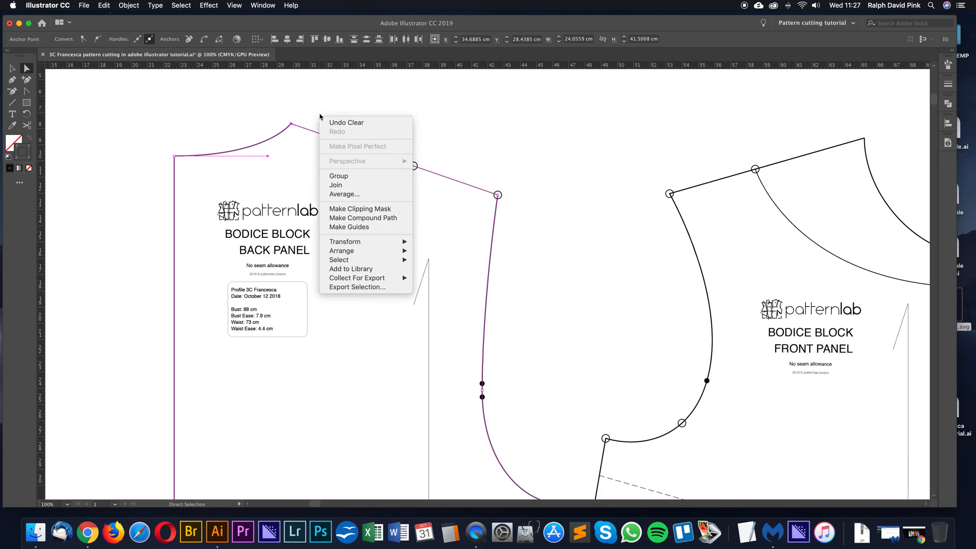
left_click(345, 174)
left_click(496, 195)
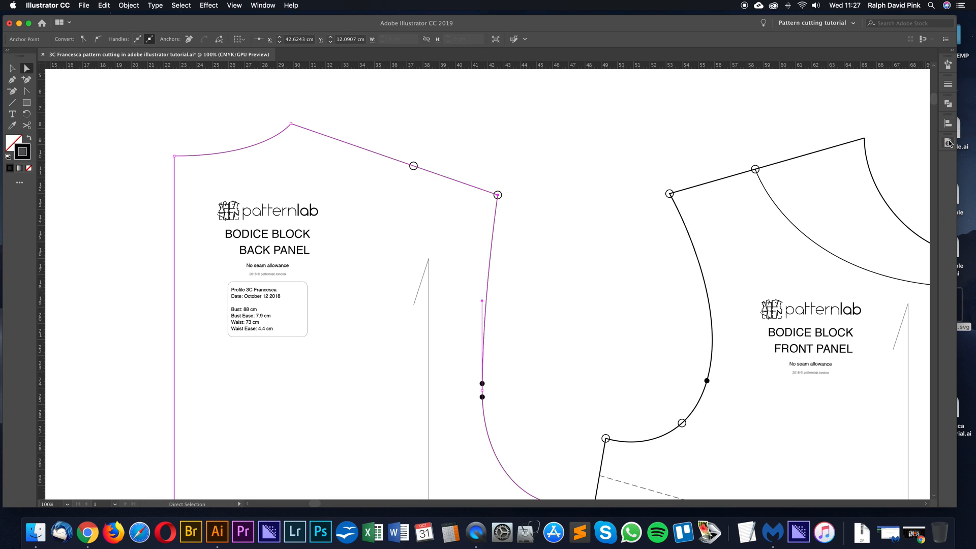
left_click(948, 104)
left_click(832, 125)
left_click(426, 135)
Match the back panel outline's stroke to the front panel's 1.5 pt outline.
key("space")
left_click_drag(425, 135, 444, 131)
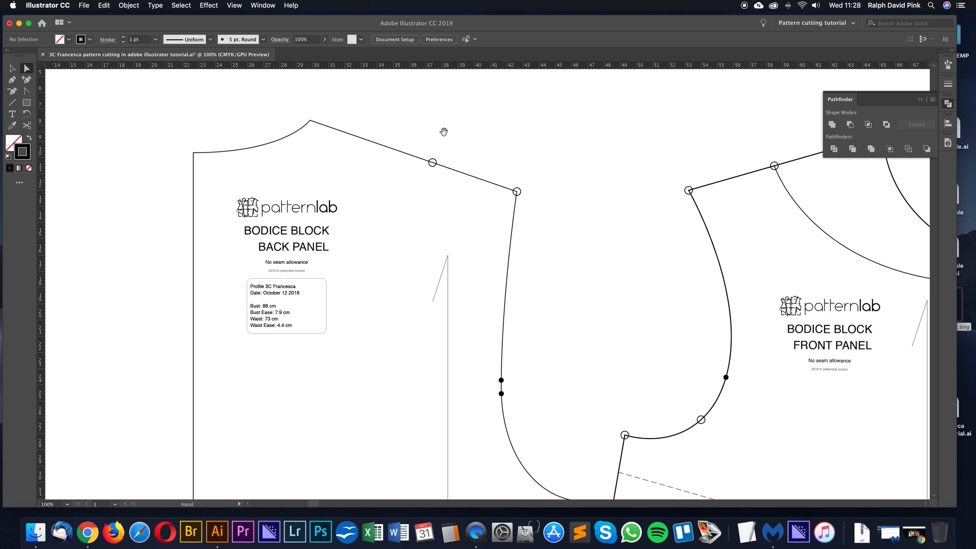
key("space")
left_click_drag(517, 163, 492, 164)
left_click(489, 215)
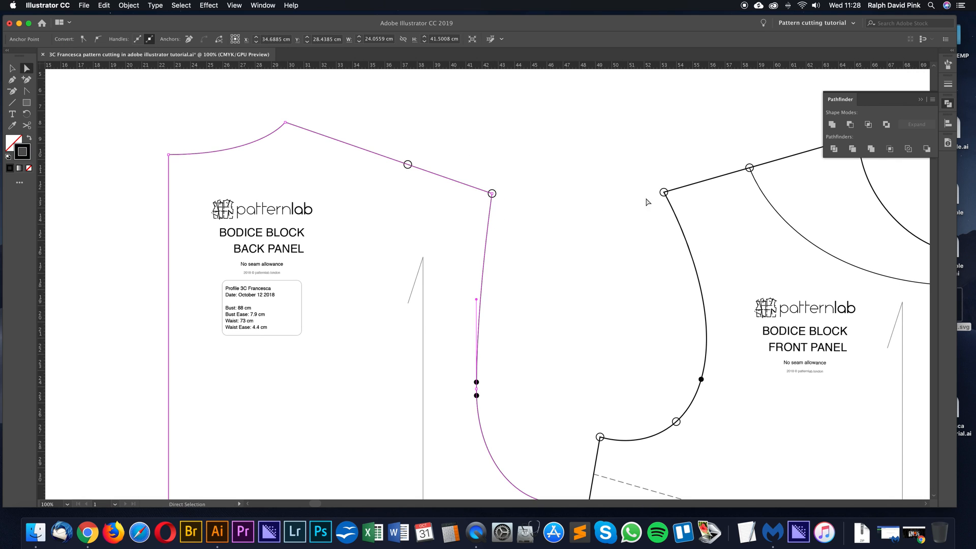
left_click(673, 206)
key("a")
left_click(502, 163)
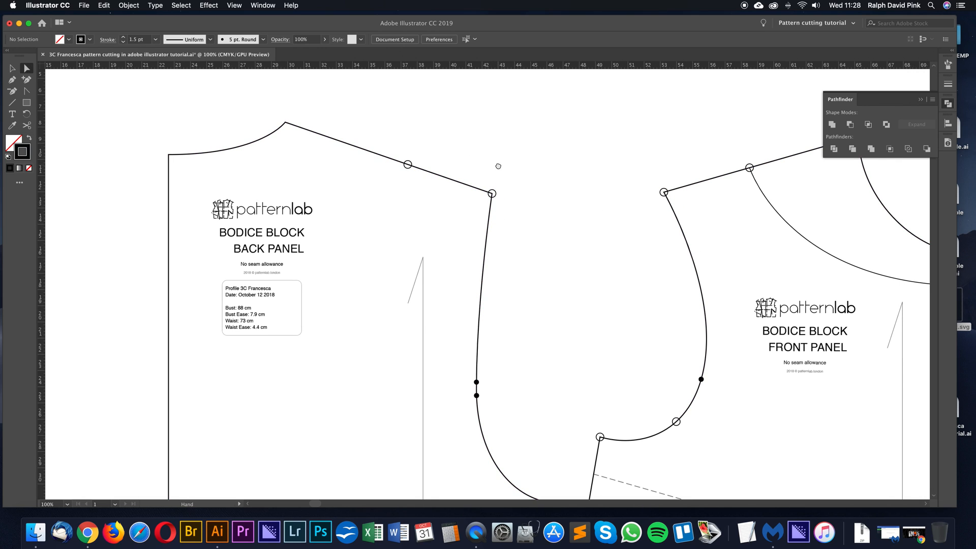
Copy the back shoulder-line marker to the centre back neck point and place another copy 10 cm below it.
key("space")
left_click_drag(498, 164, 507, 162)
left_click_drag(411, 168, 176, 158)
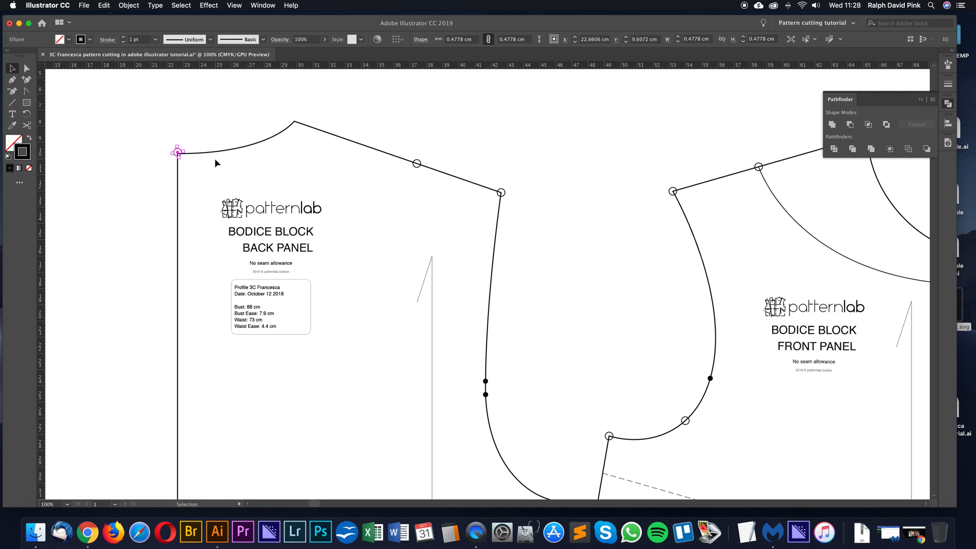
key("super+minus")
key("space")
left_click_drag(437, 270, 339, 135)
key("Return")
key("Tab")
type("10")
left_click(348, 414)
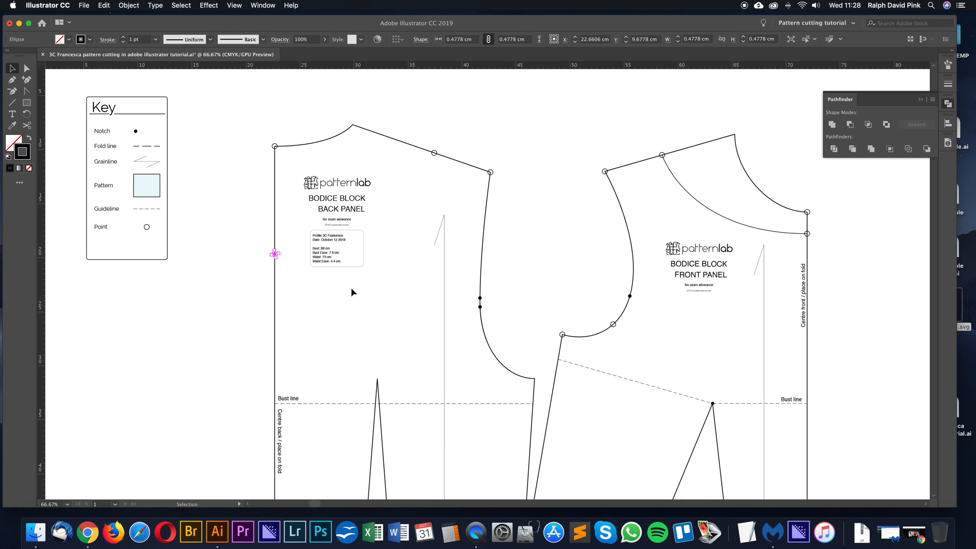
Draw a straight line with the Pen tool from the lower centre back marker to the inner back shoulder marker.
key("super+plus")
scroll(501, 273, "right", 5)
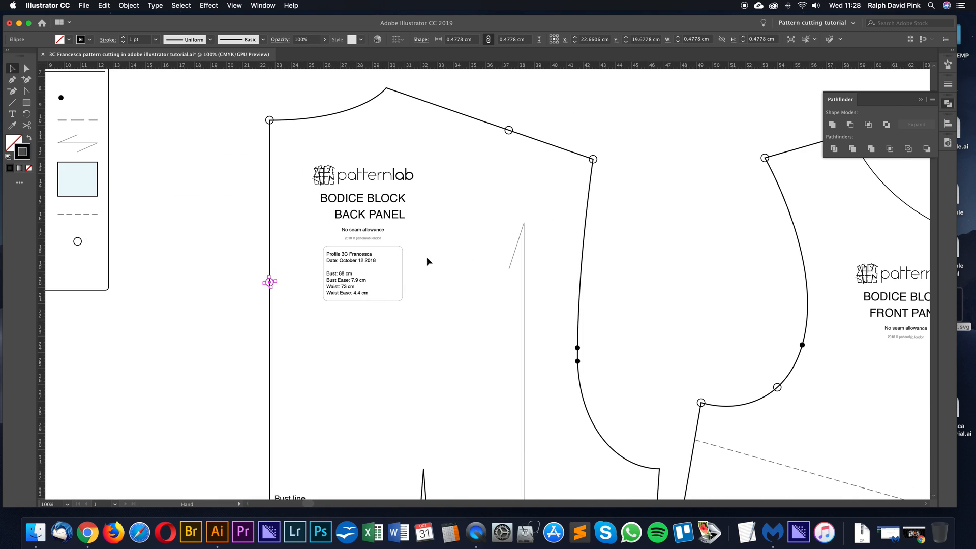
left_click(463, 204)
left_click(13, 82)
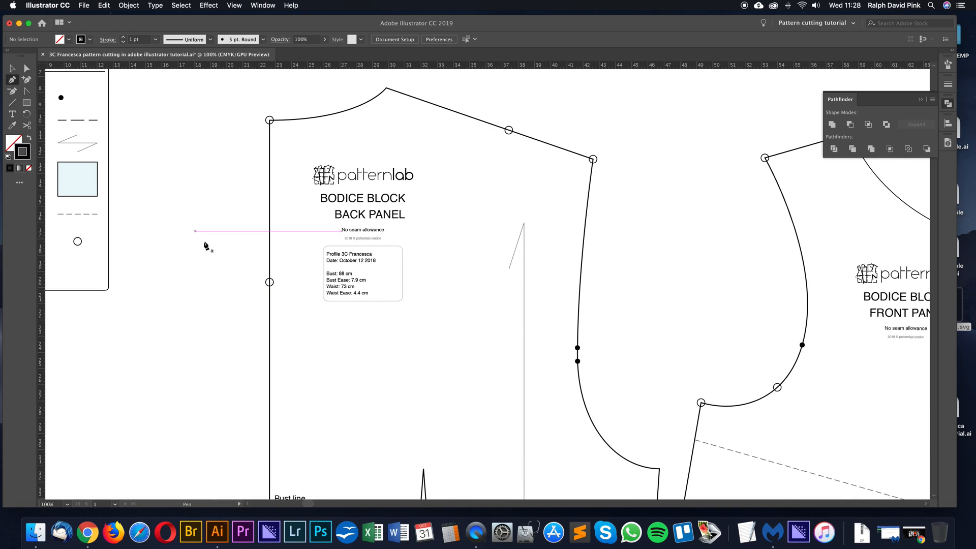
left_click(270, 282)
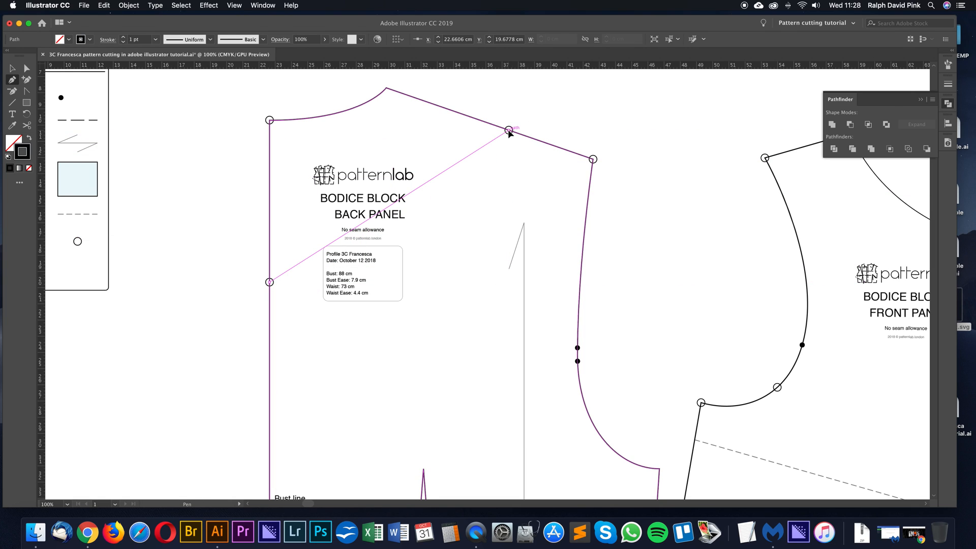
left_click(509, 131)
left_click(27, 69)
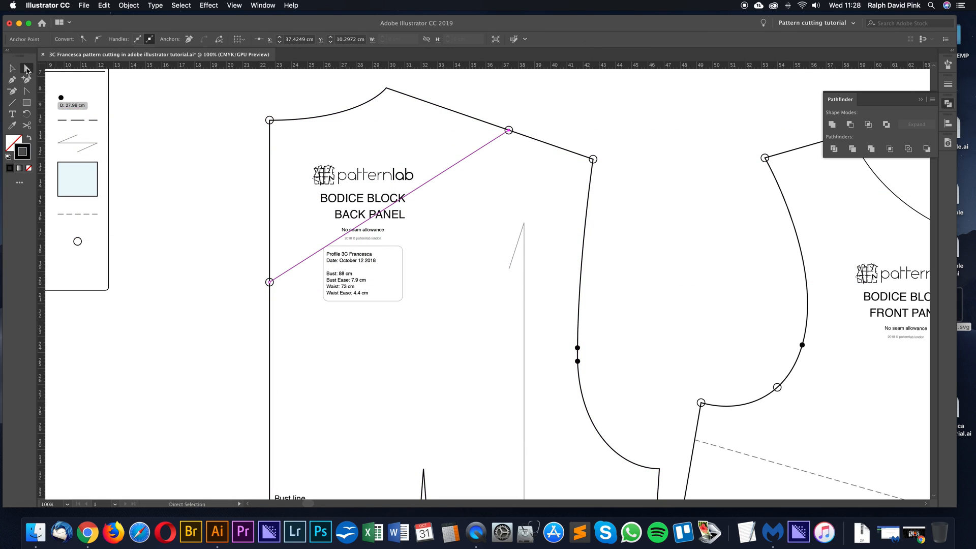
left_click(178, 132)
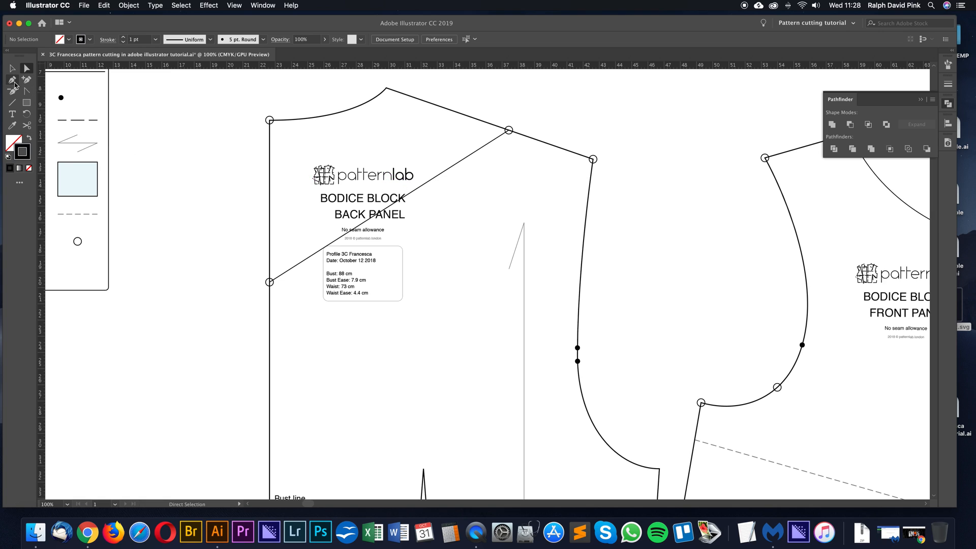
Curve the new back neckline by pulling horizontal direction handles from its centre back anchor point.
left_click(28, 94)
left_click_drag(269, 282, 452, 288)
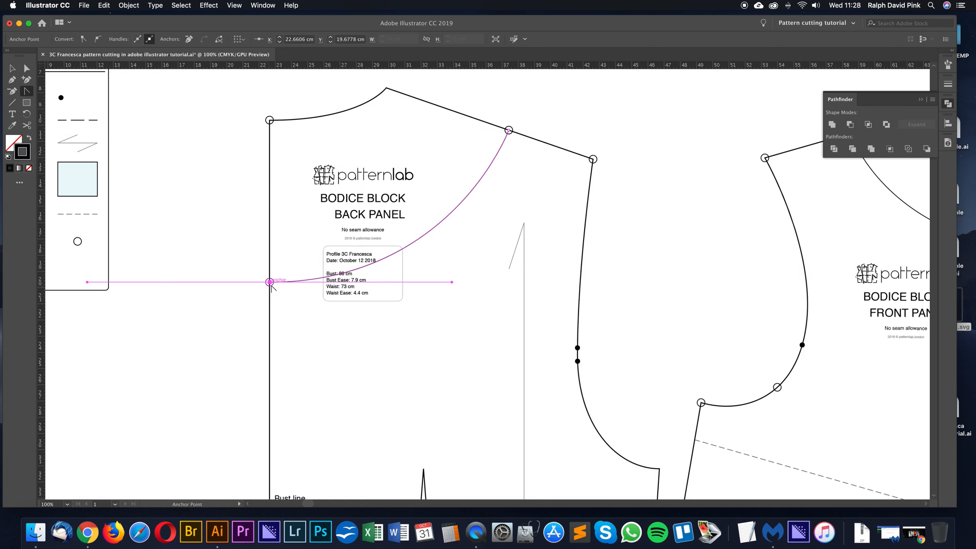
left_click(199, 138)
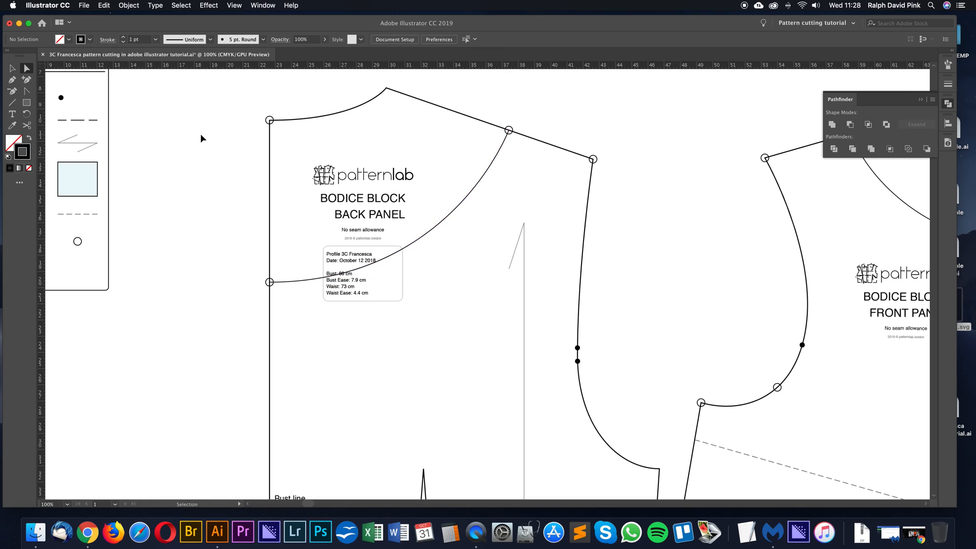
Select the whole back panel and move it so its shoulder tip meets the front panel's shoulder tip.
key("super+minus")
key("super+minus")
left_click_drag(433, 239, 426, 162)
left_click_drag(259, 98, 468, 480)
left_click_drag(445, 144, 572, 132)
key("r")
left_click(572, 277)
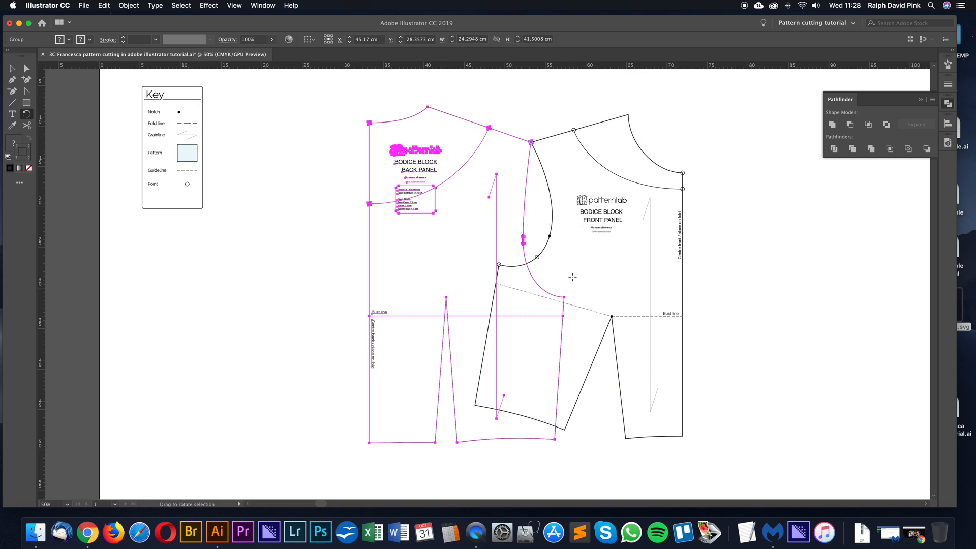
Select both overlapping panels and move them down the artboard by about 26 cm.
key("v")
left_click_drag(340, 104, 684, 445)
key("super+minus")
scroll(455, 161, "down", 5)
left_click_drag(453, 113, 475, 254)
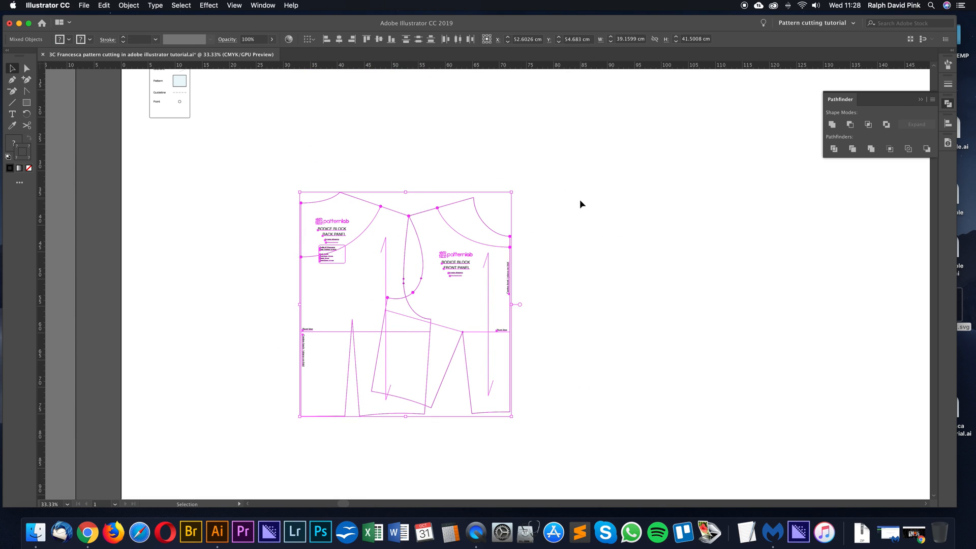
Rotate the back panel about the shared shoulder tip to line its shoulder seam up with the front panel's.
left_click(579, 200)
key("super+plus")
left_click(343, 177)
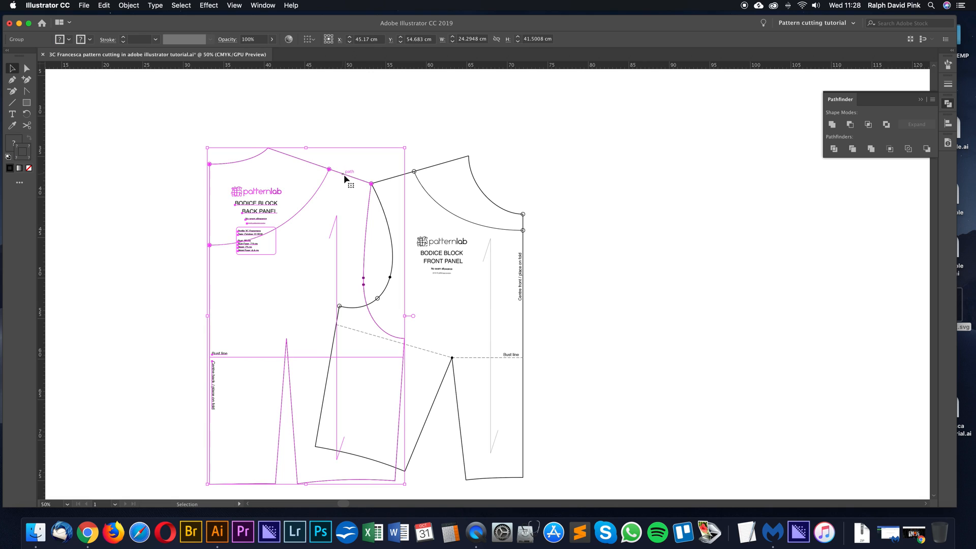
left_click(26, 114)
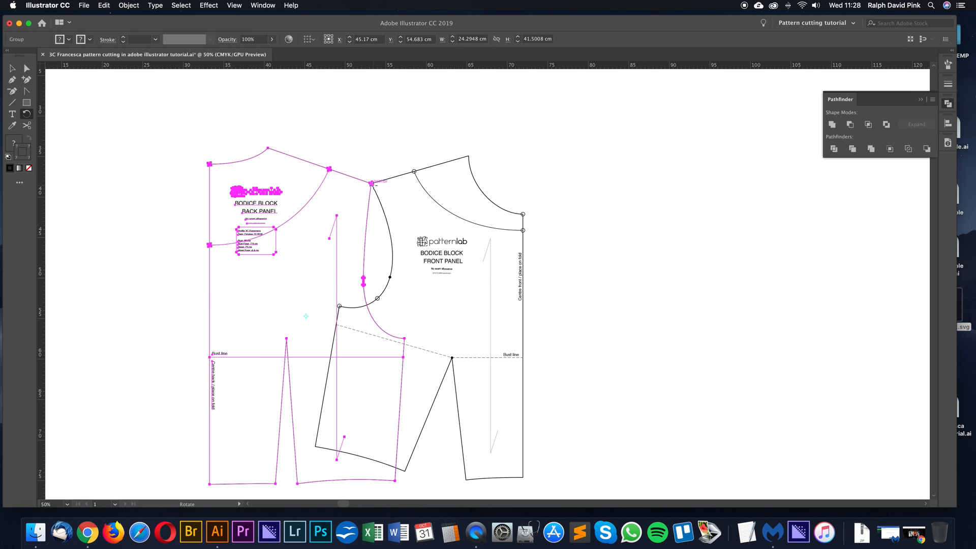
left_click_drag(341, 175, 437, 180)
key("a")
left_click(517, 176)
left_click_drag(518, 177, 580, 273)
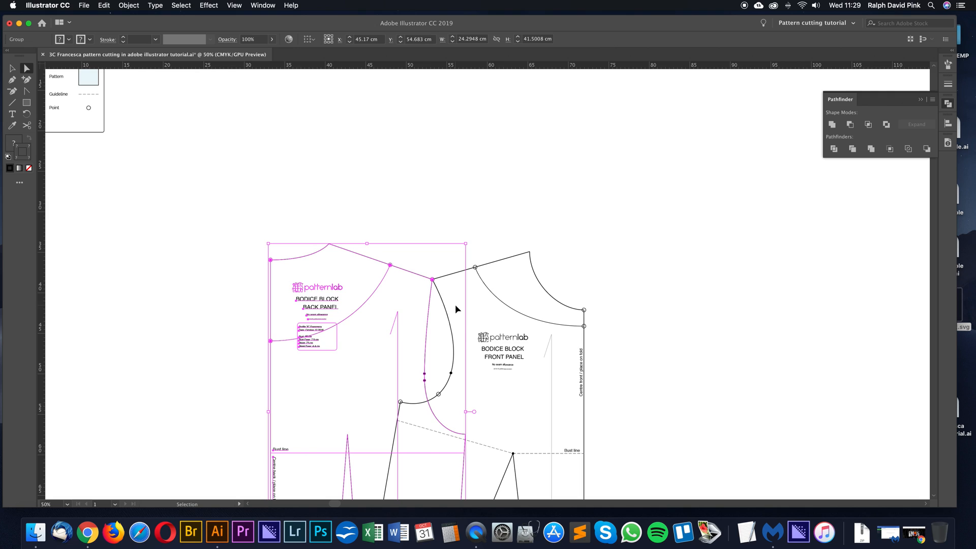
Undo the panel moves so the back and front panels sit apart, and clear the selection.
scroll(456, 309, "down", 10)
key("a")
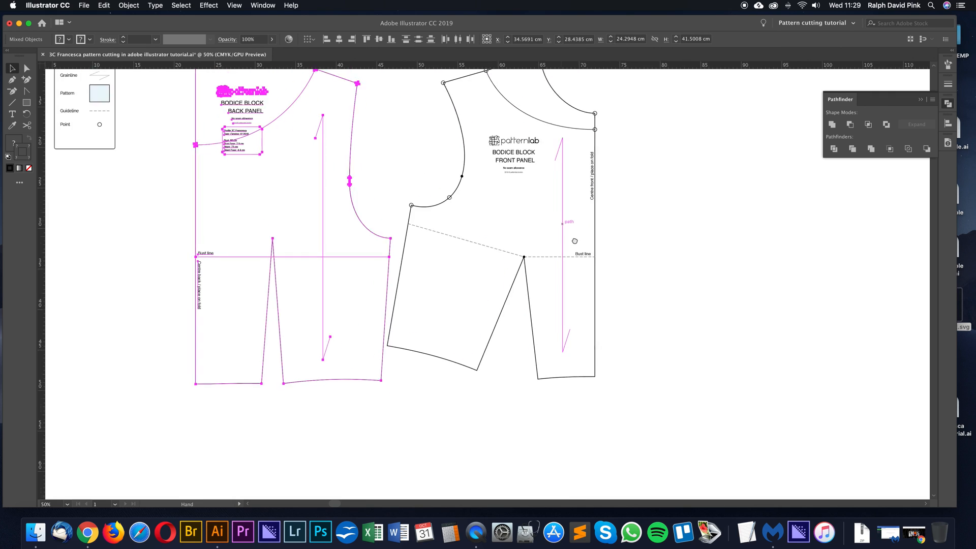
left_click_drag(560, 221, 615, 300)
key("v")
left_click(452, 195)
left_click_drag(441, 179, 456, 199)
key("super+equal")
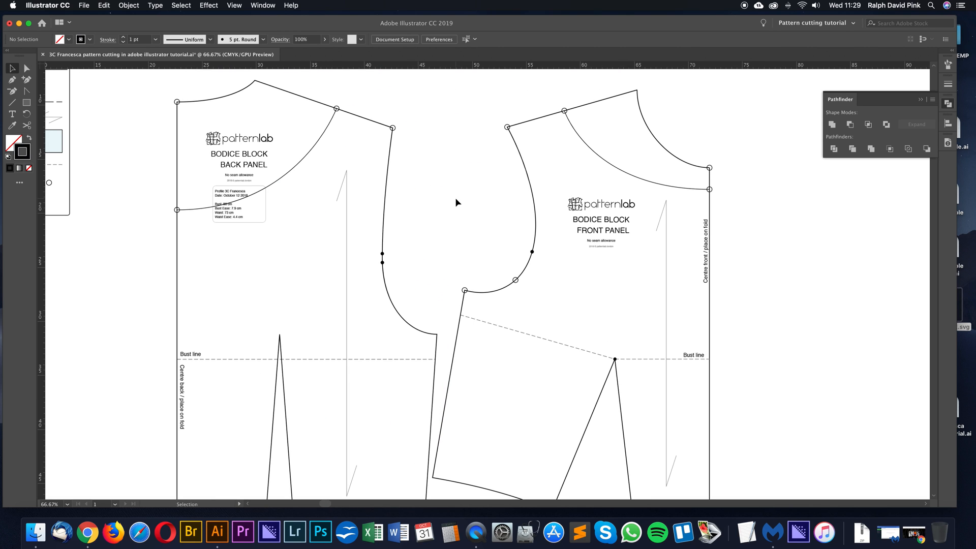
Add an anchor point midway along both the new back neckline and the new front neckline.
left_click(26, 80)
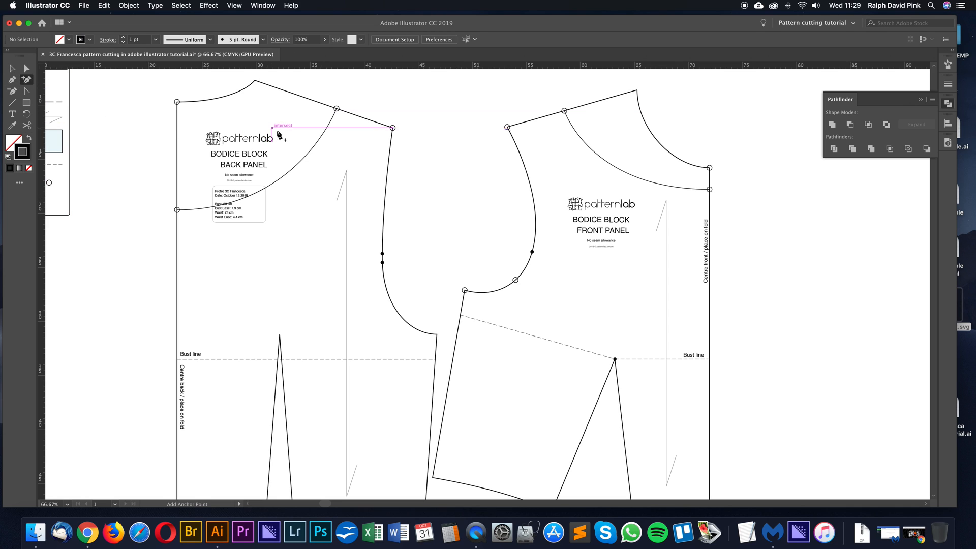
left_click(292, 168)
left_click(607, 162)
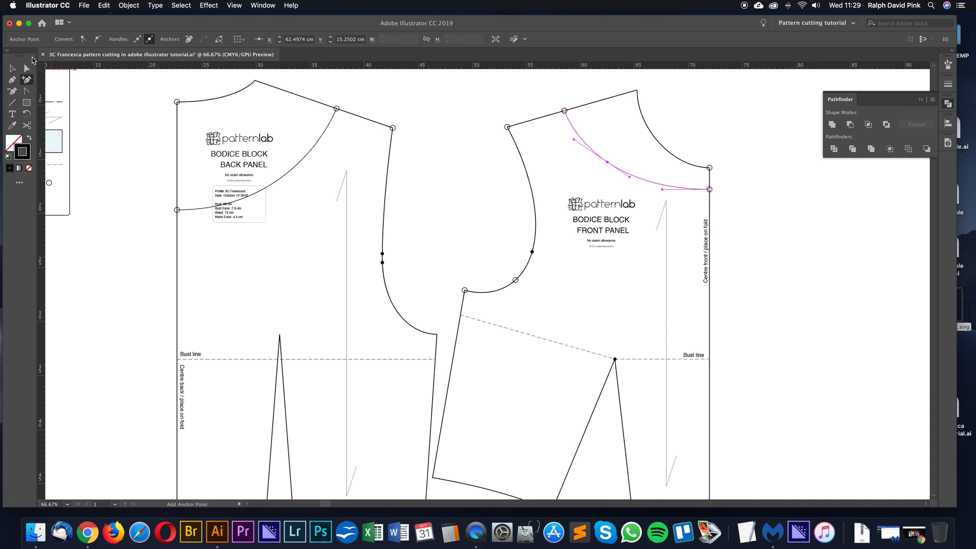
Move the back neckline's middle anchor point outwards towards the armhole and convert it to a corner point.
left_click(305, 161)
left_click_drag(293, 169, 312, 185)
left_click(27, 91)
left_click(312, 185)
left_click(26, 68)
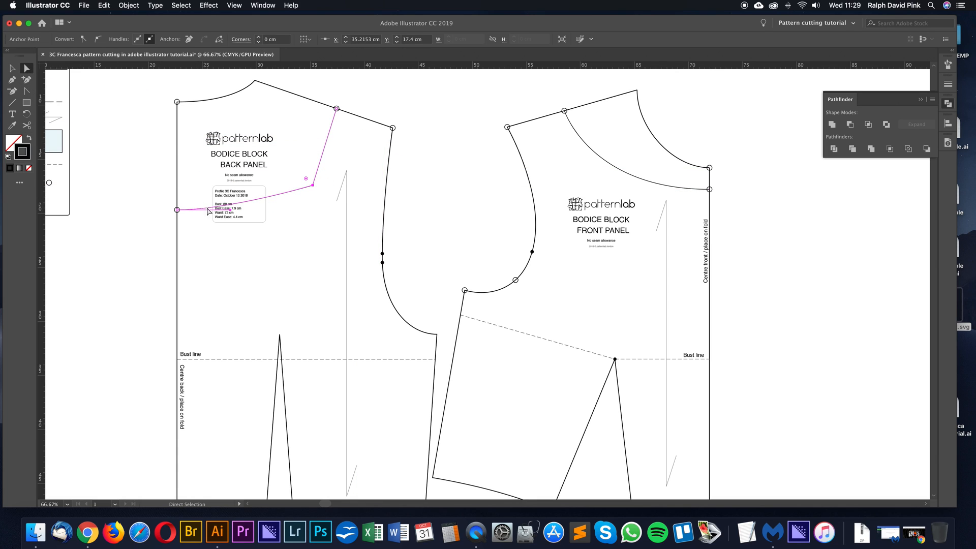
Try adjusting the back neckline's centre back direction handle, and undo the middle anchor edits on both necklines.
left_click(256, 211)
key("super+plus")
left_click_drag(261, 213, 230, 198)
key("super+z")
key("super+shift+z")
key("super+z")
key("super+shift+z")
left_click(414, 214, "super")
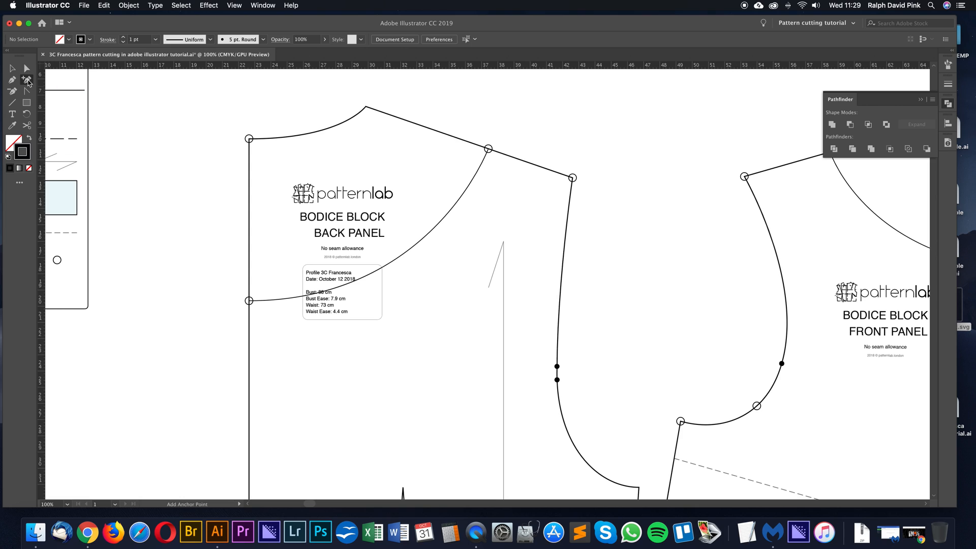
Add an anchor point midway along the back neckline and move it down and outwards to square the curve.
left_click(422, 239)
left_click(28, 68)
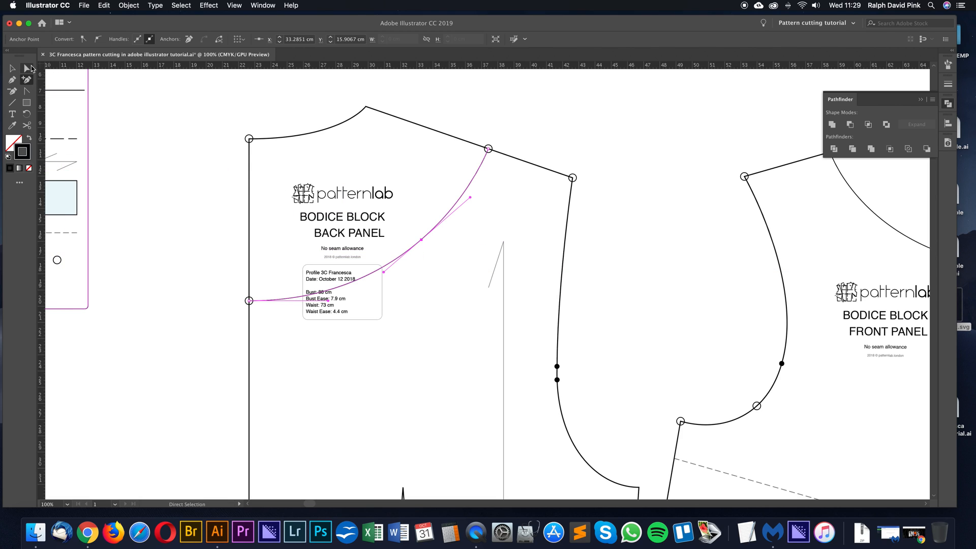
left_click(432, 248)
left_click_drag(422, 239, 439, 259)
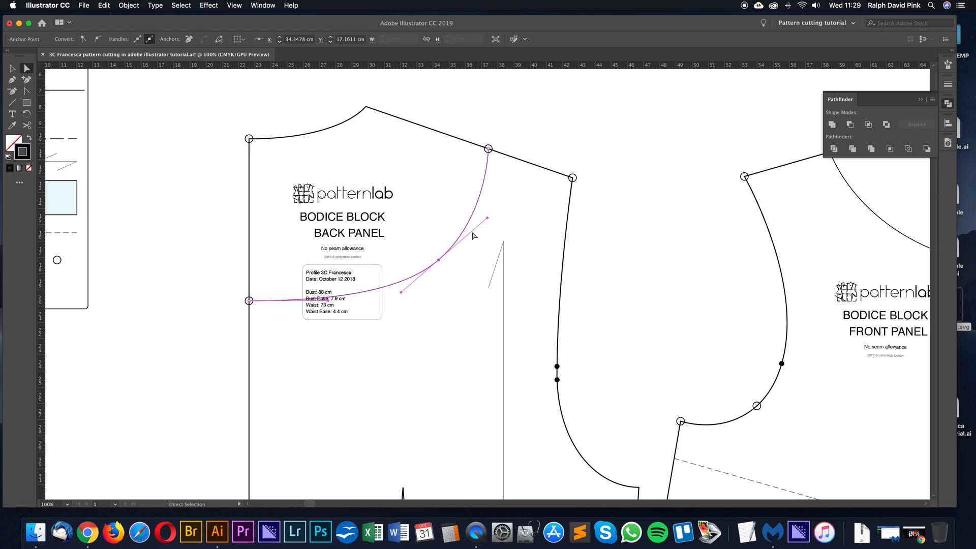
Retract the back neckline's handles with the Anchor Point tool and pull new, smoother handles from its middle anchor.
left_click(28, 93)
left_click(438, 260)
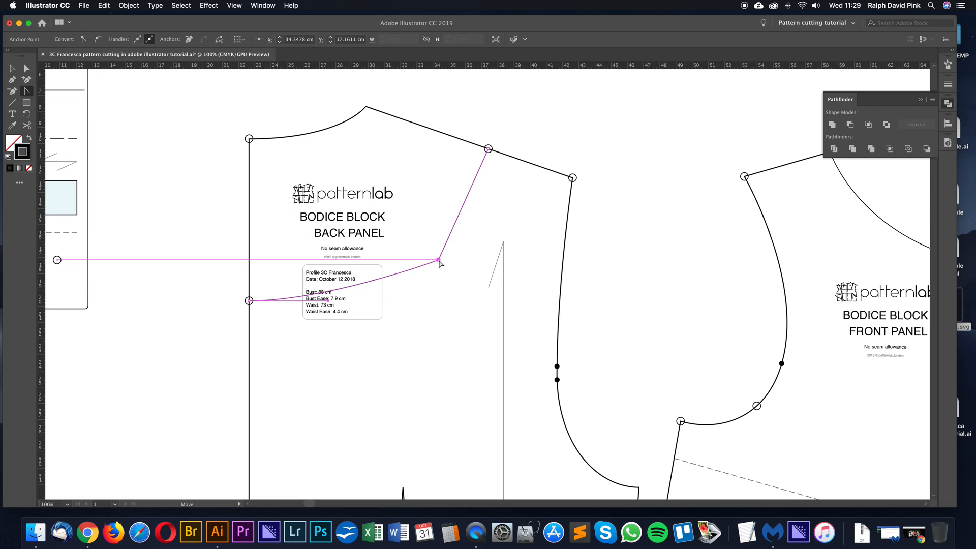
left_click_drag(440, 262, 249, 301)
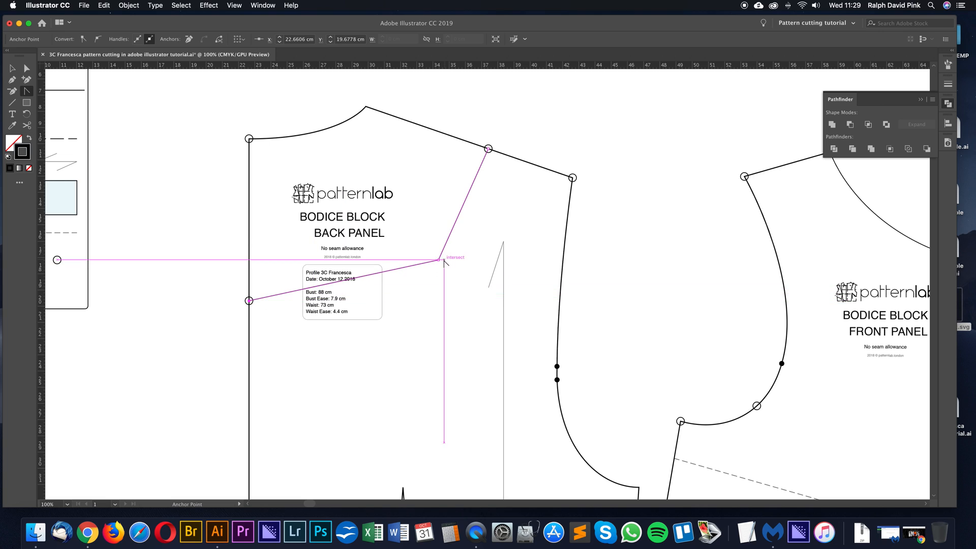
left_click_drag(439, 260, 477, 220)
Add an anchor point midway along the front neckline and move it down and outwards towards the armhole.
left_click_drag(626, 311, 403, 290)
key("a")
left_click(695, 206)
left_click(27, 80)
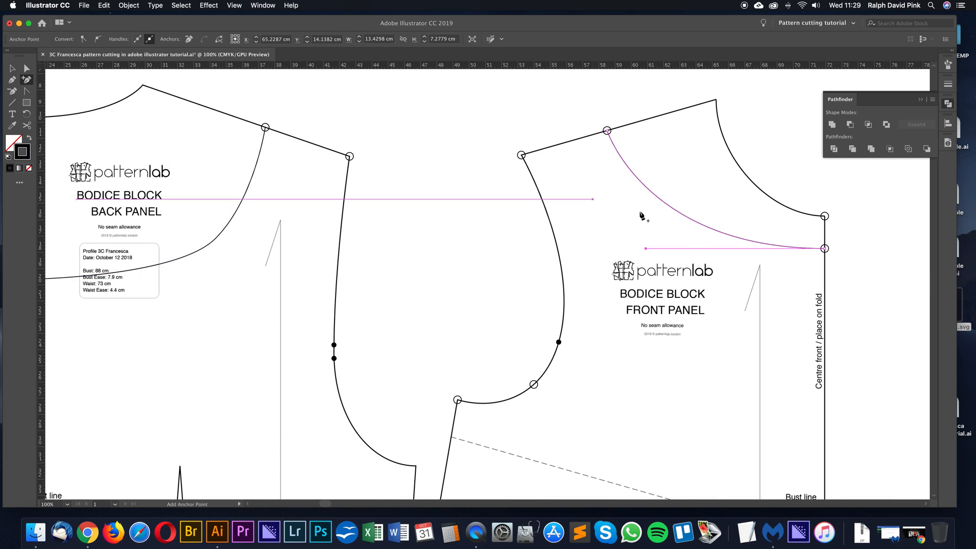
left_click(671, 208)
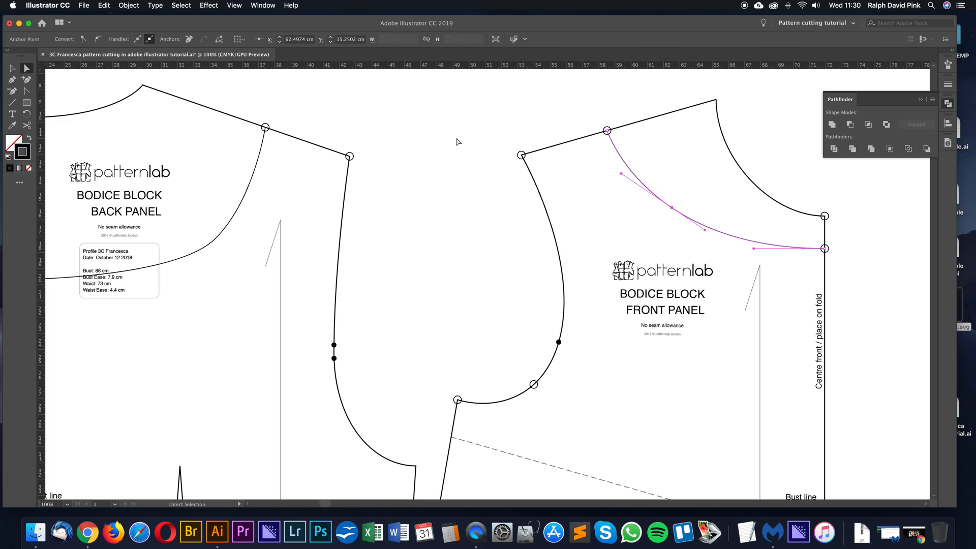
left_click(710, 210)
left_click_drag(671, 208, 645, 224)
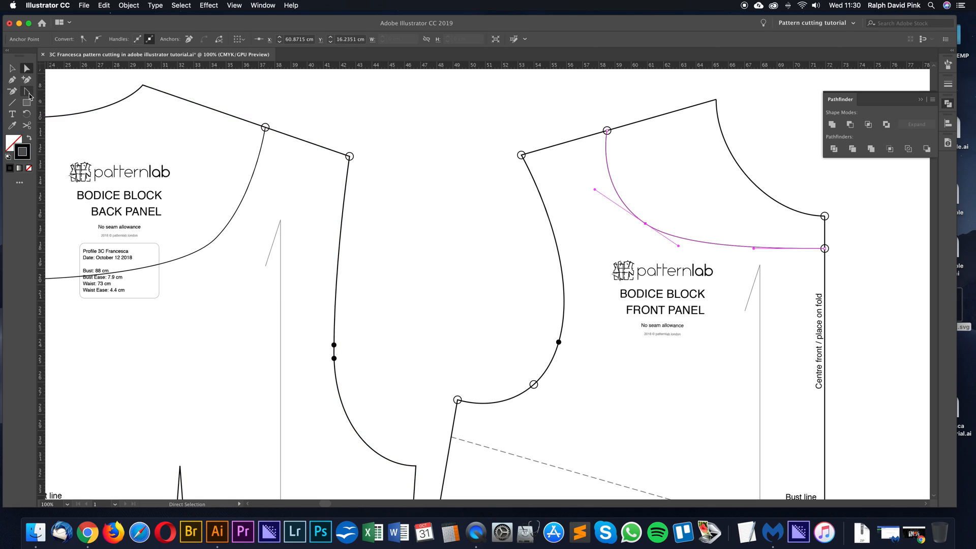
Reshape the front neckline's middle anchor with short new handles, retract the centre front handle, and close the Pathfinder panel.
left_click(645, 223)
left_click_drag(646, 224, 663, 241)
left_click_drag(758, 253, 825, 248)
key("a")
left_click(920, 99)
left_click(799, 139)
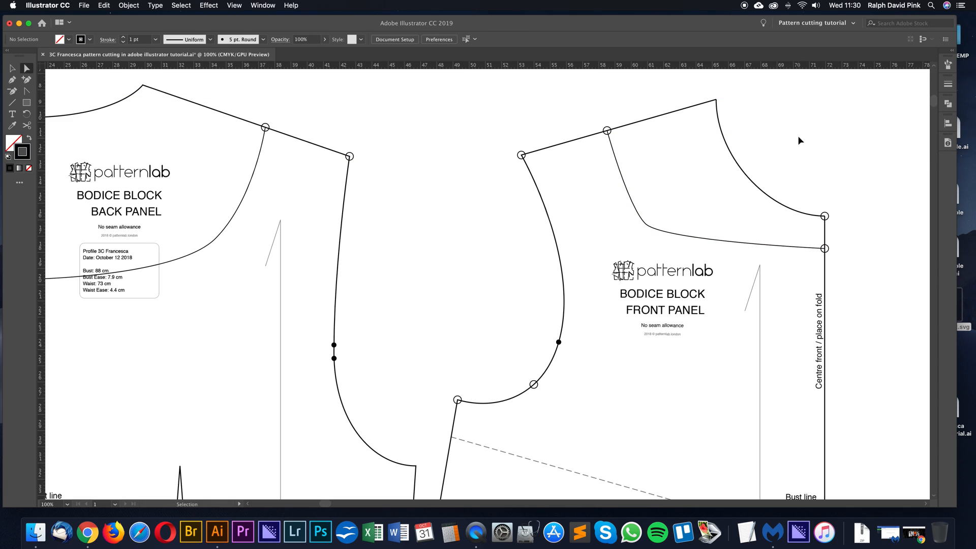
Draw a straight Pen line from the back dart tip to the underarm point, and undo it.
key("super+minus")
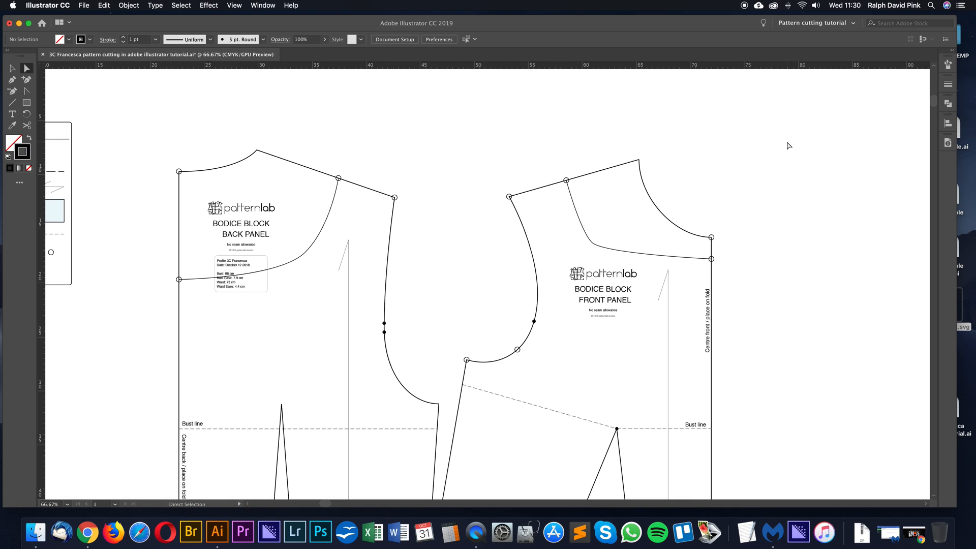
scroll(602, 203, "down", 2)
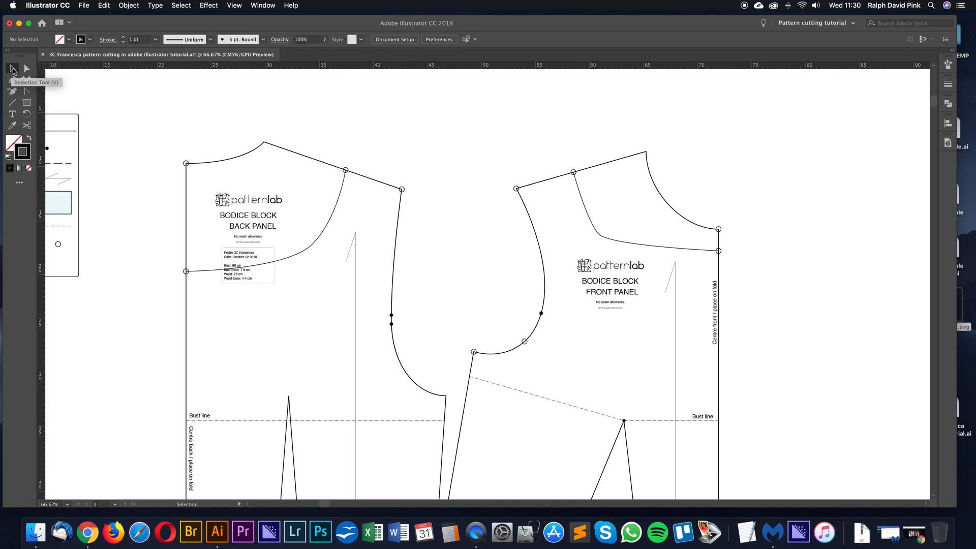
left_click_drag(548, 238, 568, 218)
left_click_drag(480, 219, 486, 189)
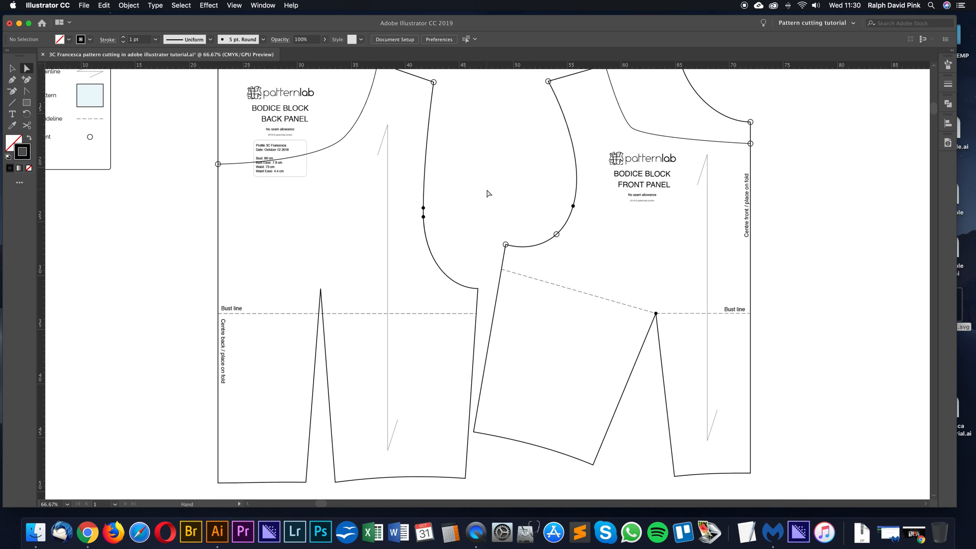
left_click(12, 80)
left_click(321, 289)
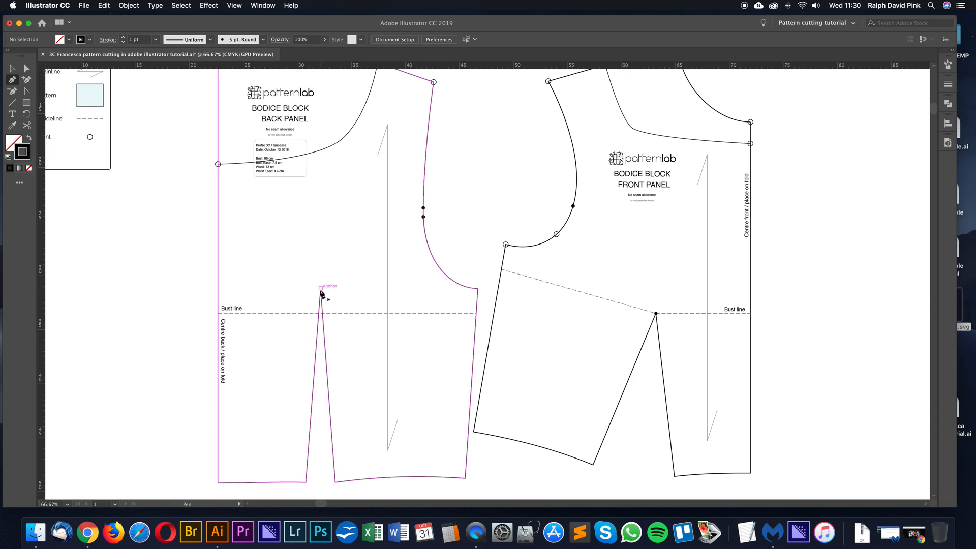
left_click(479, 289)
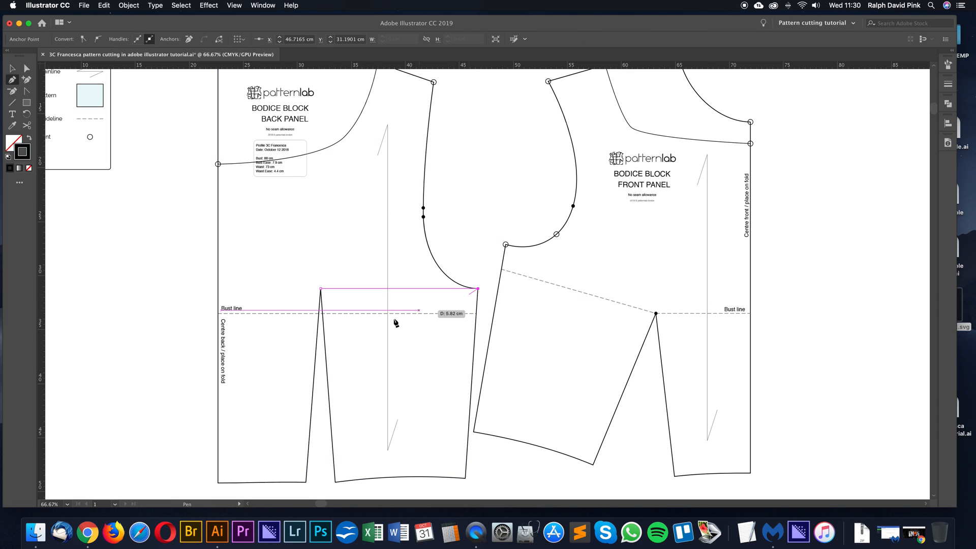
key("super+z")
Try a Pen path from the back dart tip to the lower side seam corner and beyond, and delete it.
left_click(321, 289)
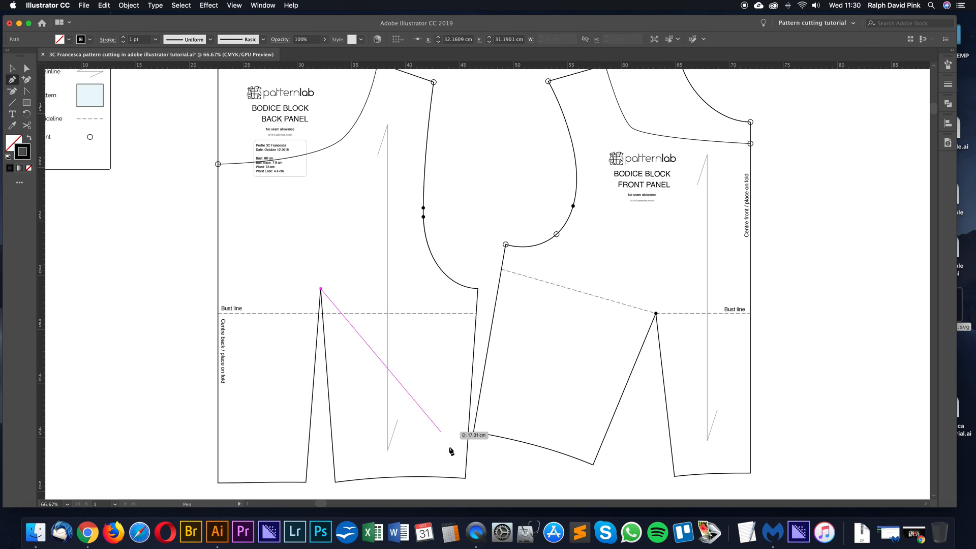
left_click(466, 478)
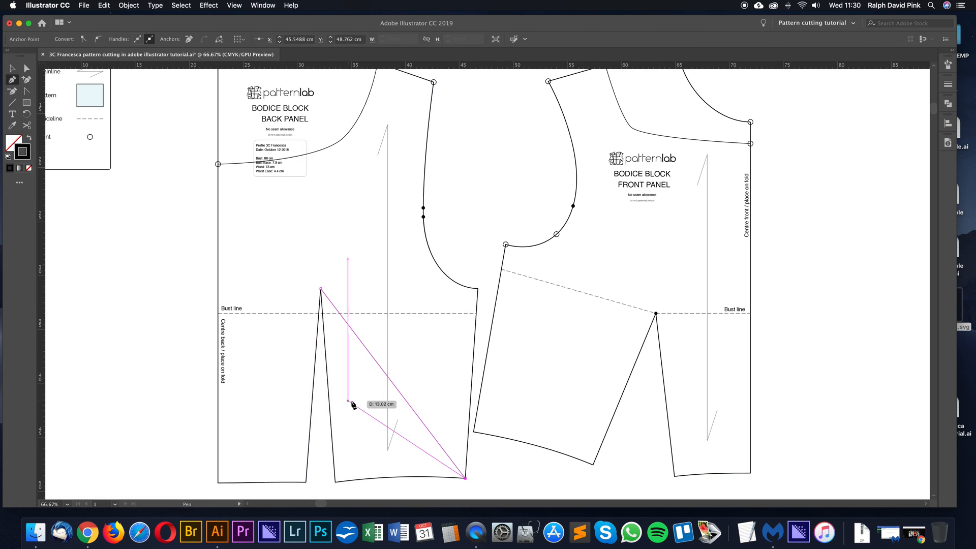
left_click(433, 308)
left_click(279, 272)
left_click(320, 223)
left_click(383, 206)
left_click(425, 239)
key("Delete")
key("Delete")
Draw a curved Pen line about 10.5 cm wide from the back dart tip to the lower armhole.
left_click(322, 289)
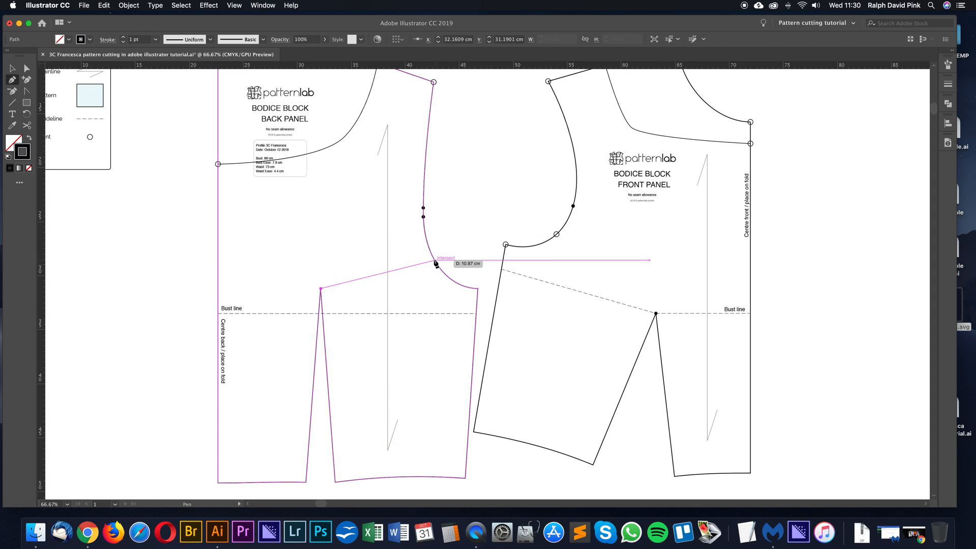
left_click_drag(434, 259, 486, 201)
key("a")
left_click(479, 261)
Cut the back panel outline with the Scissors tool at the armhole end of the curve and at the dart tip.
left_click(444, 277)
key("c")
left_click(321, 288)
key("a")
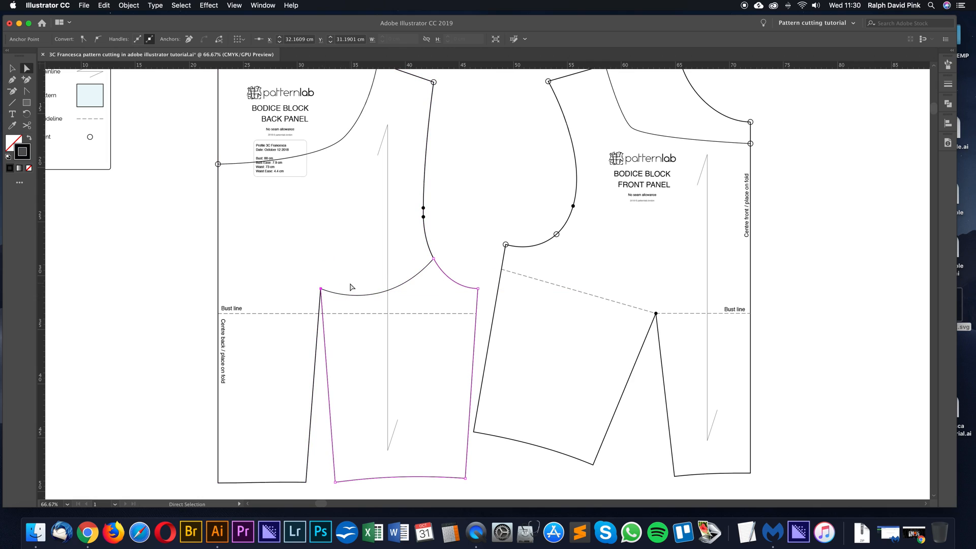
Duplicate the curved line in place and cut the back bust guideline at the dart leg with the Scissors tool.
left_click(356, 294)
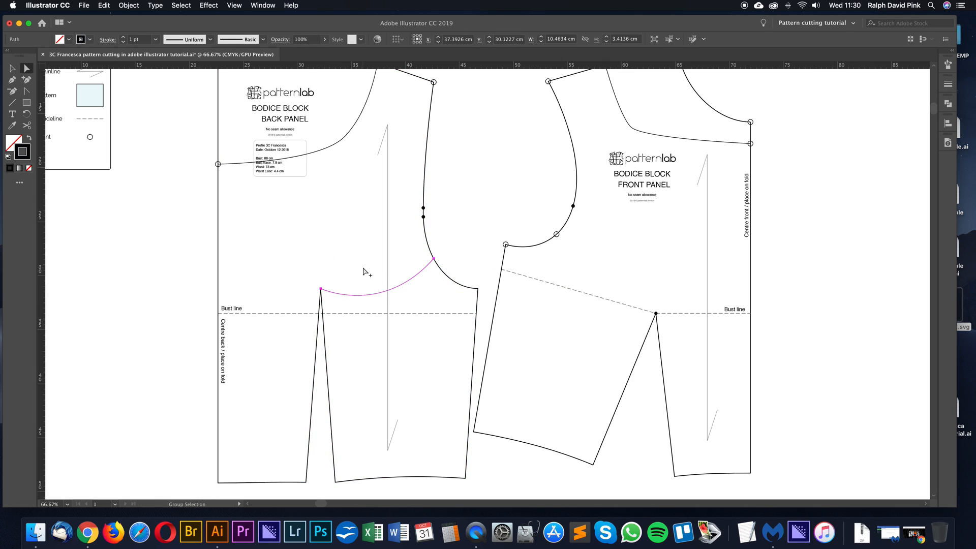
key("v")
left_click(464, 288)
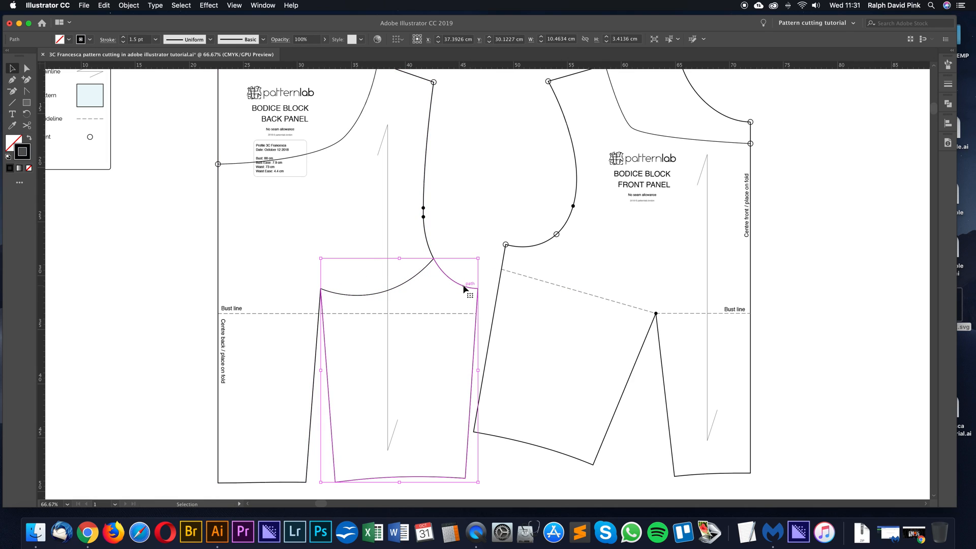
left_click(367, 317)
key("c")
key("a")
Select the back side piece with its curve and bust line segment, and rotate it about the dart tip to close the dart.
left_click(476, 278)
key("v")
left_click_drag(485, 282, 456, 332)
left_click(473, 298)
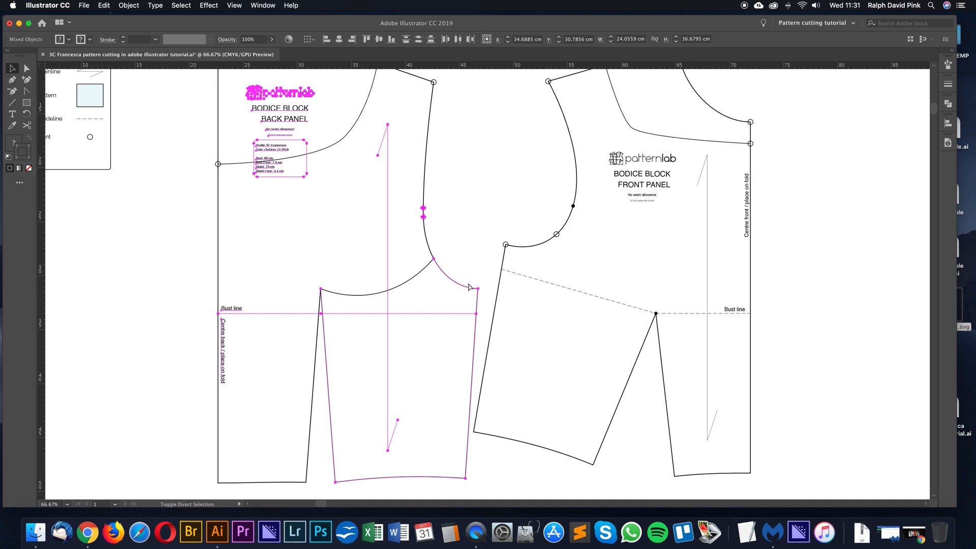
left_click_drag(450, 331, 457, 321)
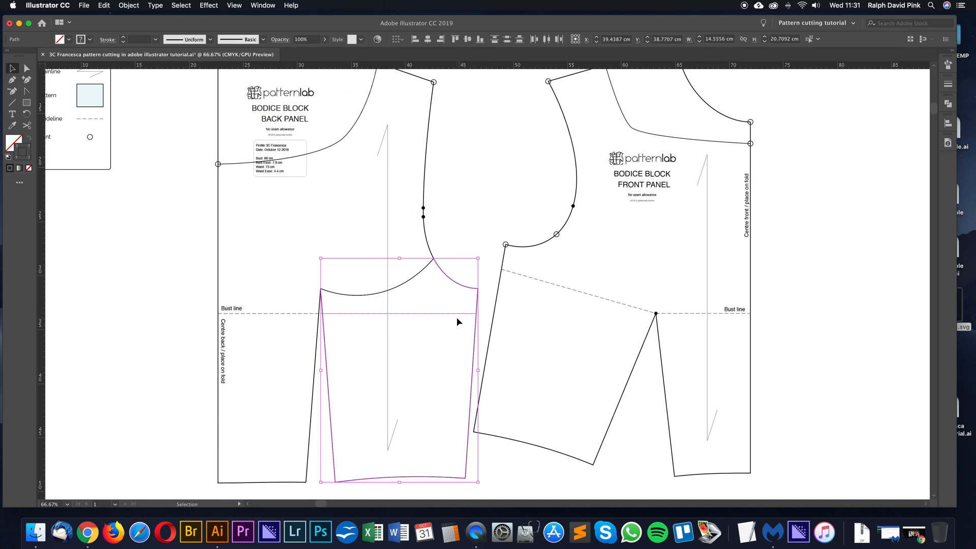
key("r")
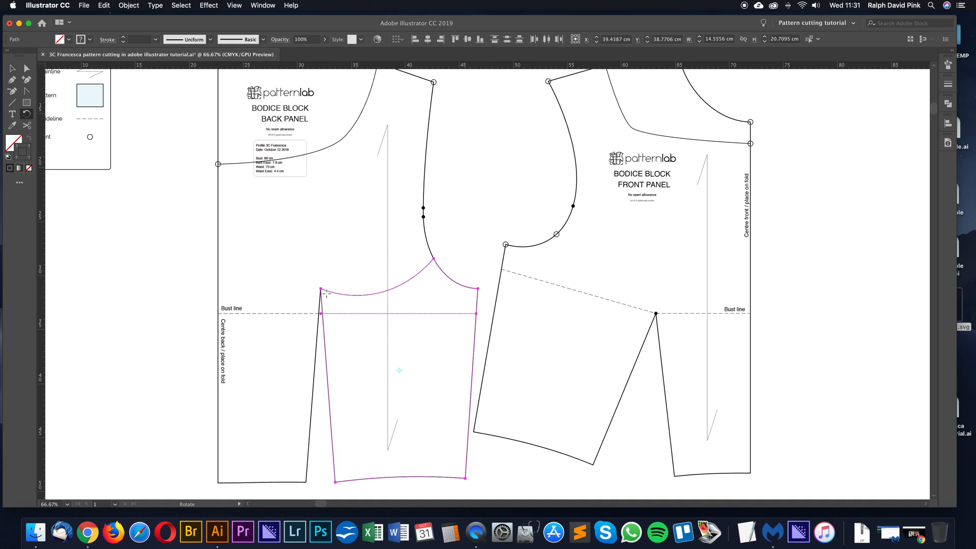
left_click_drag(330, 379, 314, 390)
key("a")
left_click(467, 228)
key("space")
left_click_drag(487, 262, 543, 256)
key("space")
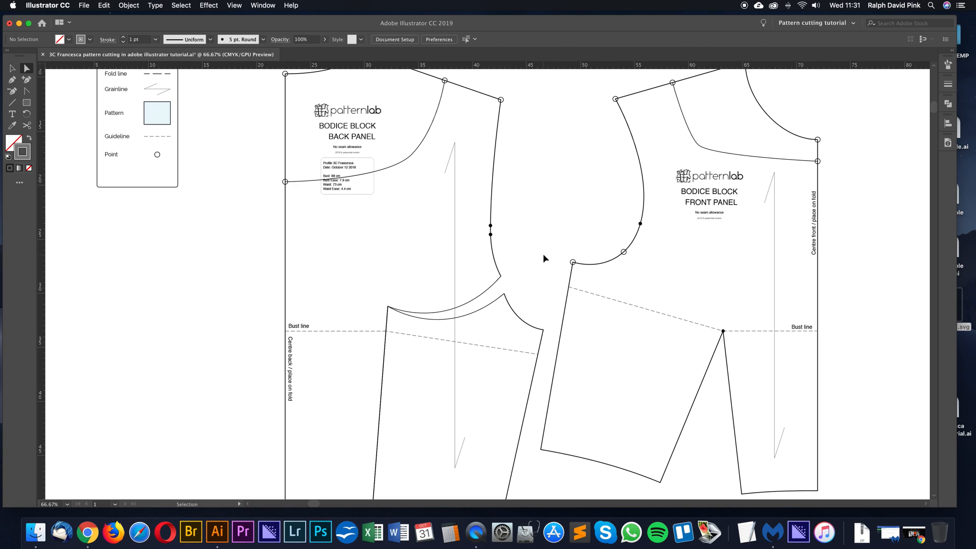
Undo the dart rotation, the cuts and the curved style line on the back panel, and clear the selection.
key("super+z")
key("super+z")
key("super+z")
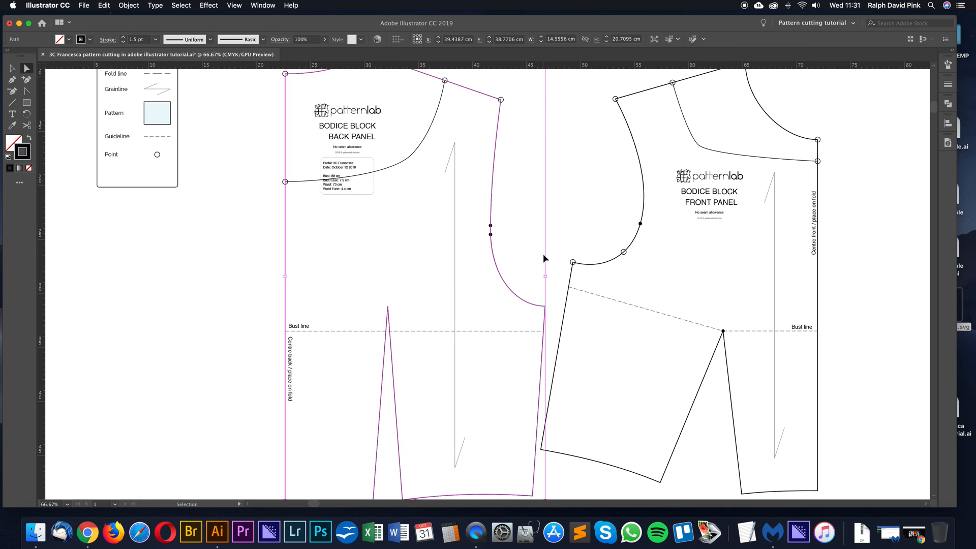
left_click(515, 127)
key("space")
left_click_drag(554, 199, 469, 203)
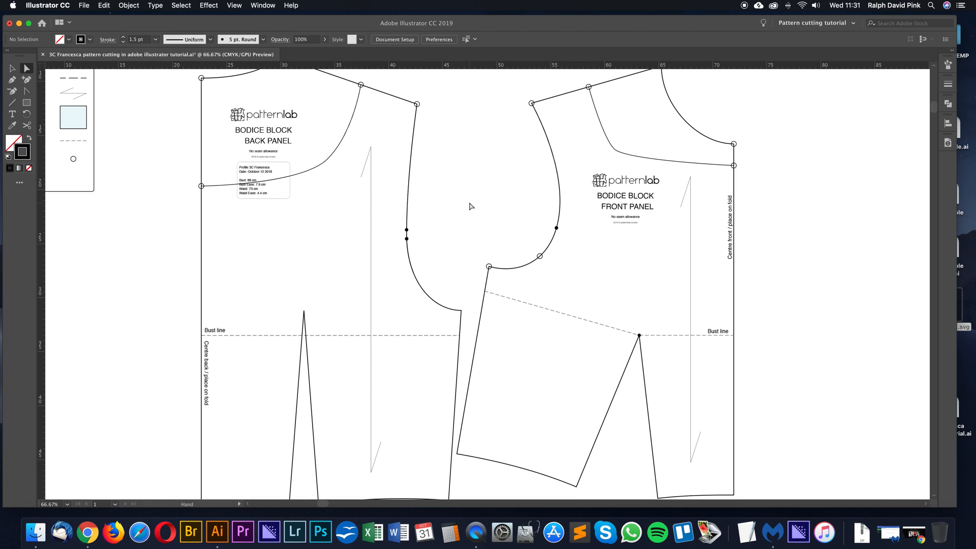
Delete the middle anchor points from the back and front necklines.
left_click(339, 145)
key("minus")
left_click(330, 159)
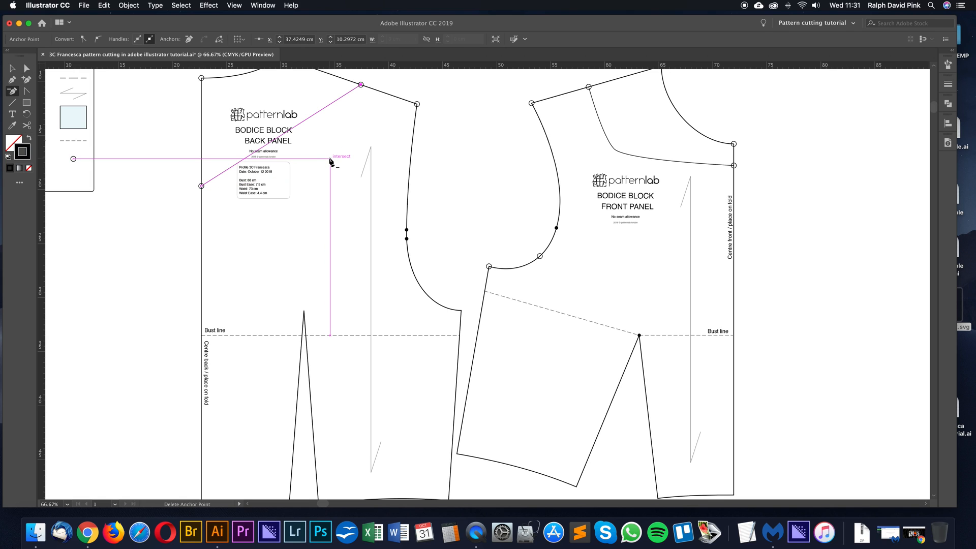
left_click(615, 150)
key("shift+c")
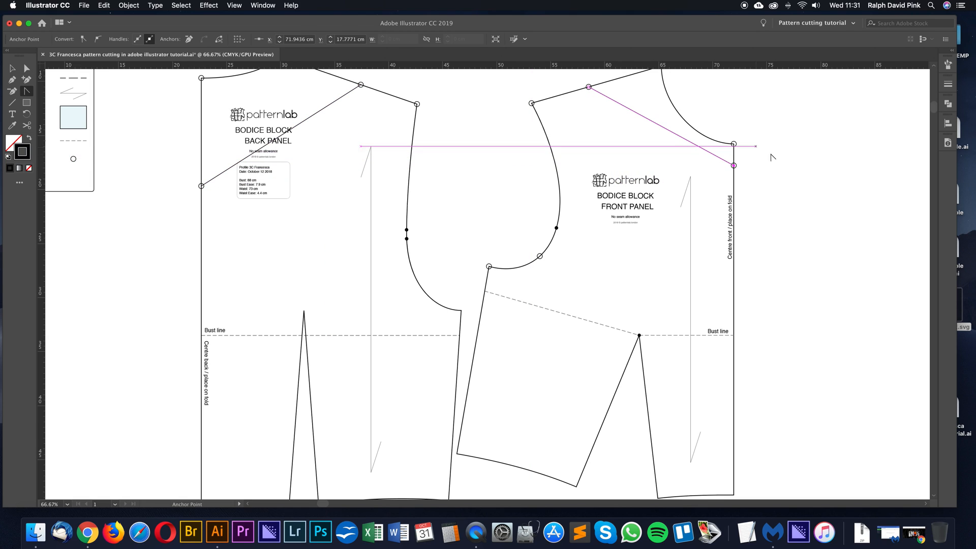
Curve both necklines again by pulling horizontal direction handles from their centre front and centre back anchor points.
left_click_drag(734, 166, 863, 166)
left_click_drag(201, 185, 331, 186)
key("a")
left_click(455, 166)
key("super+minus")
left_click_drag(455, 166, 431, 180)
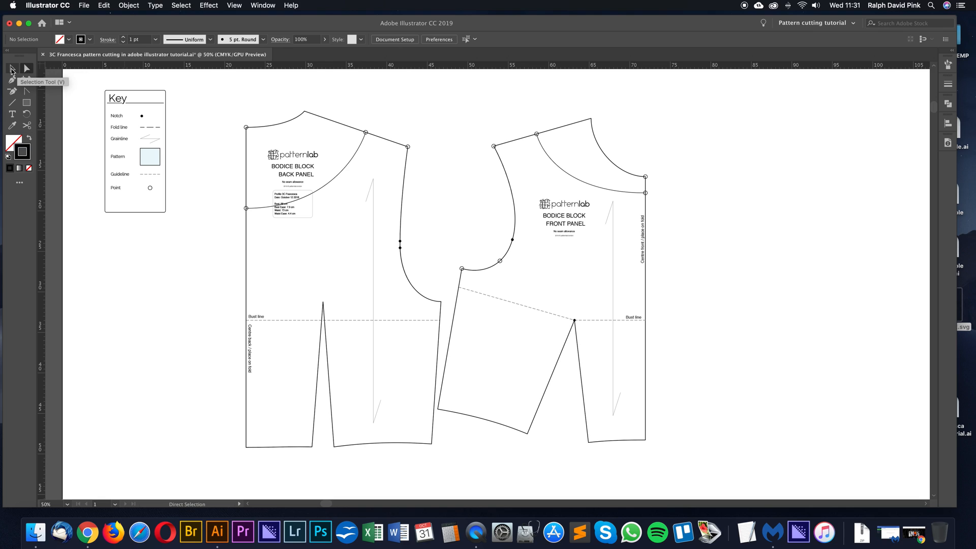
Select the front panel and single out the point marker at its underarm corner.
left_click(12, 68)
left_click(515, 140)
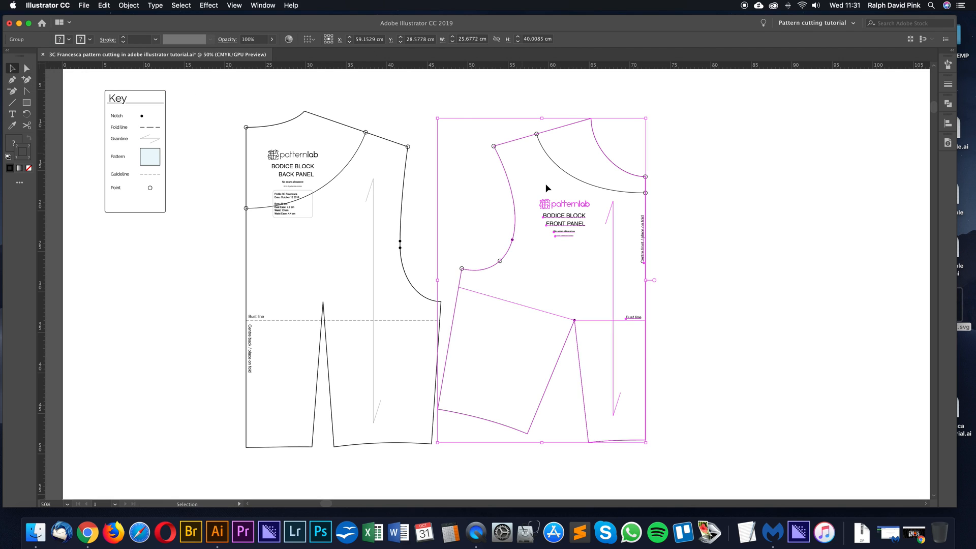
left_click(492, 223)
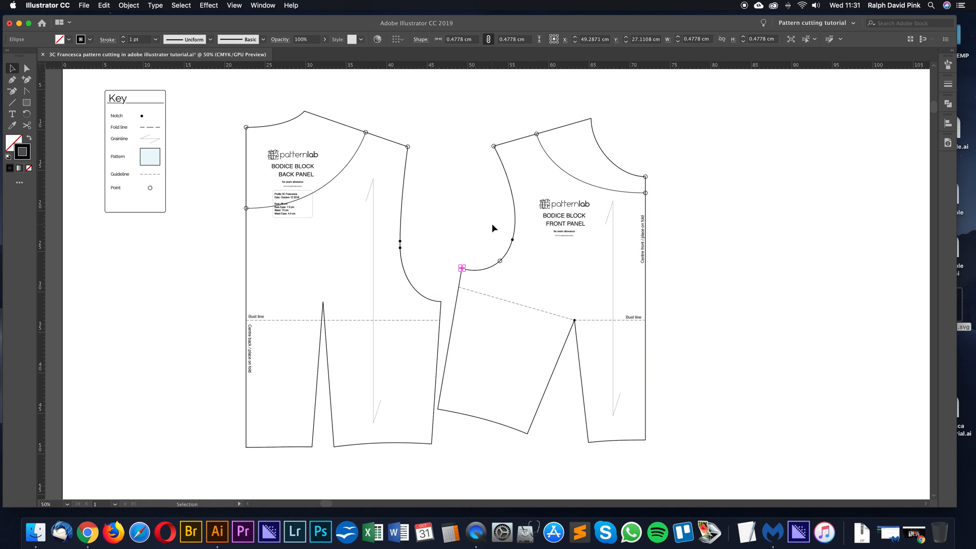